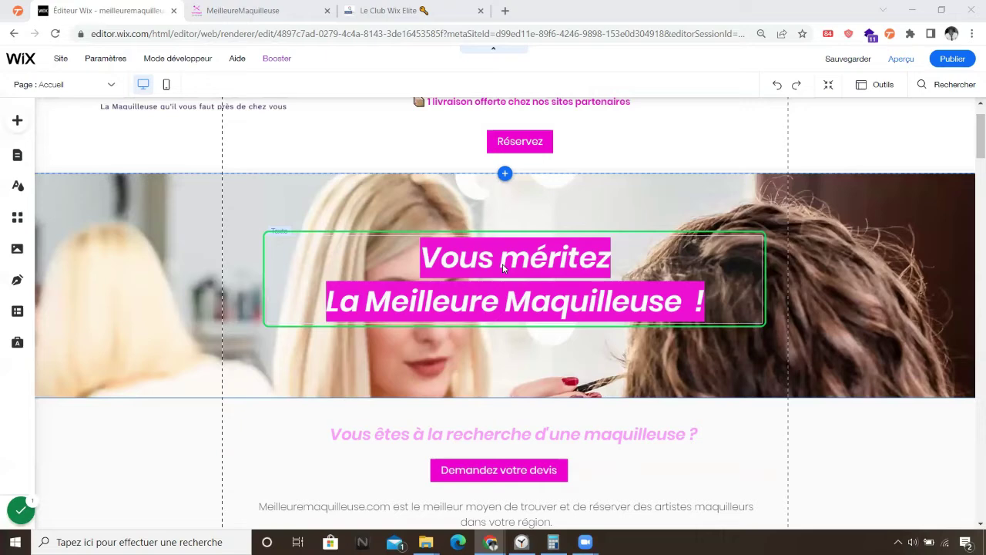
# Examine the popups on the live MeilleureMaquilleuse site and the Le Club Wix Elite site, closing each popup
pyautogui.click(243, 9)
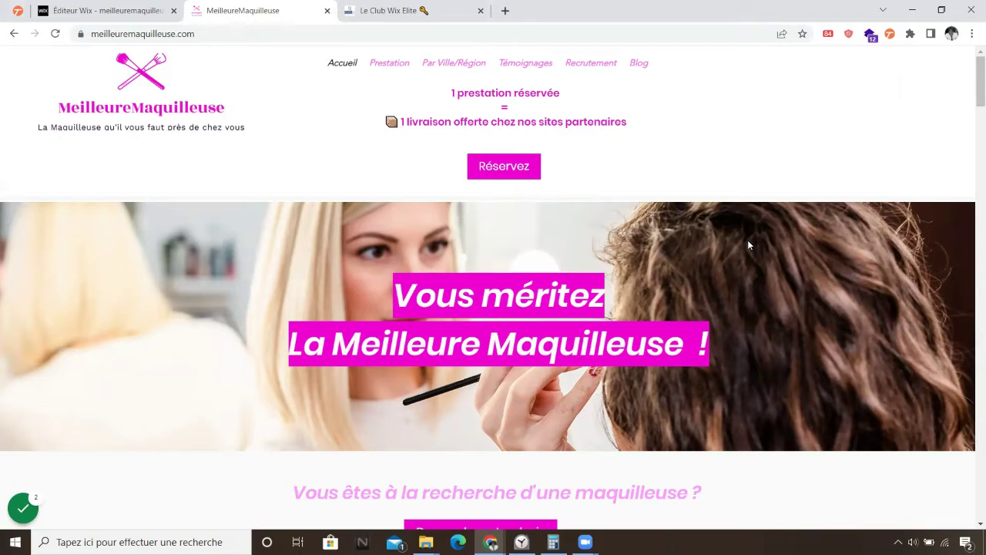
pyautogui.click(520, 172)
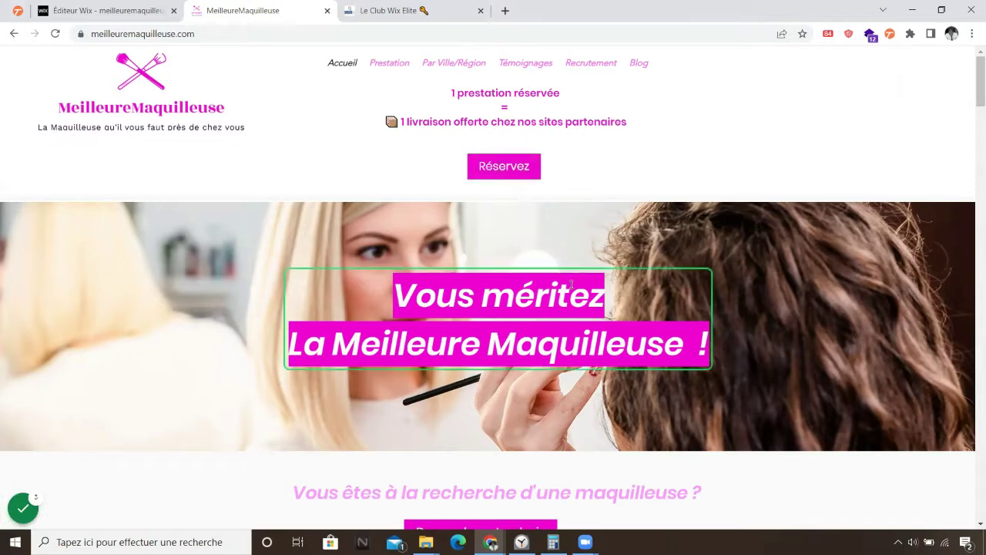
pyautogui.click(638, 368)
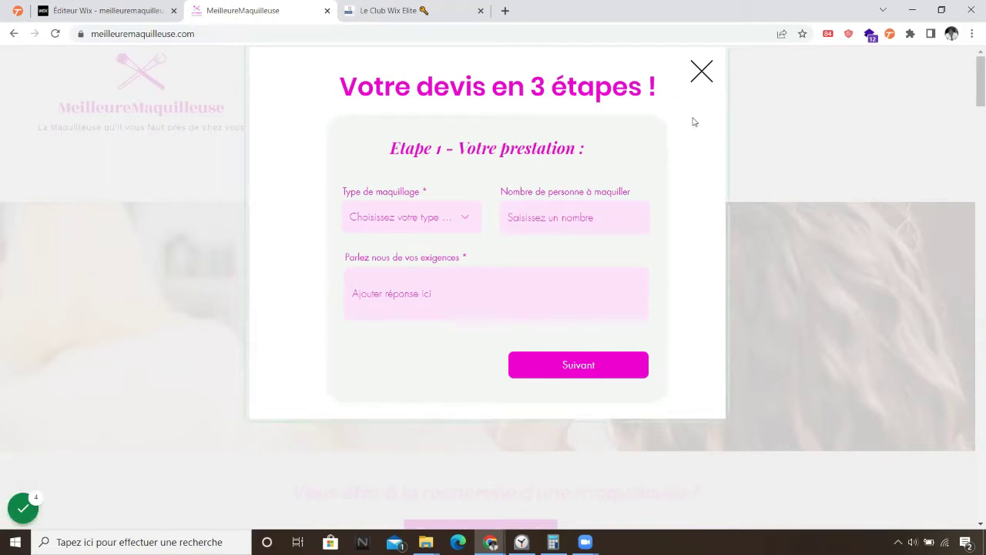
pyautogui.click(701, 72)
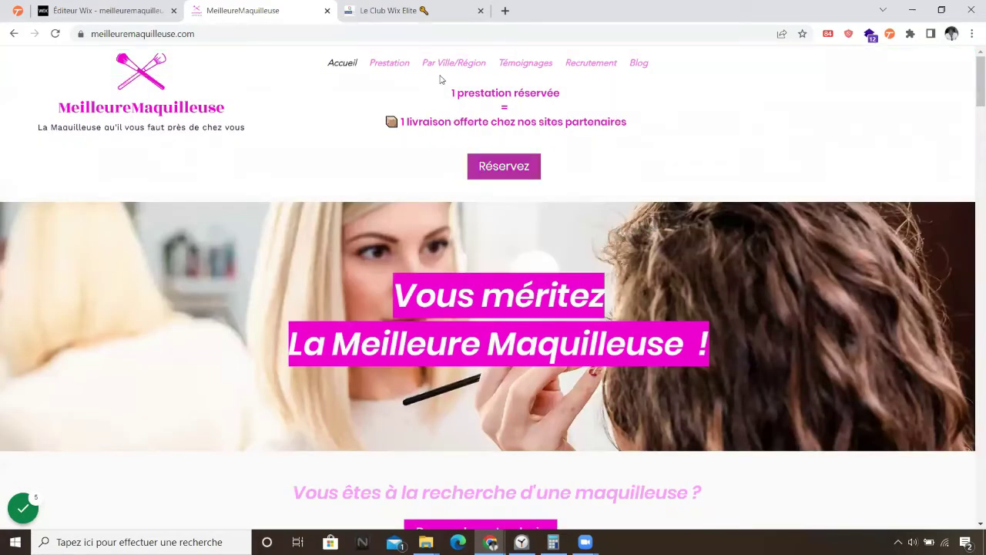
pyautogui.moveTo(428, 54)
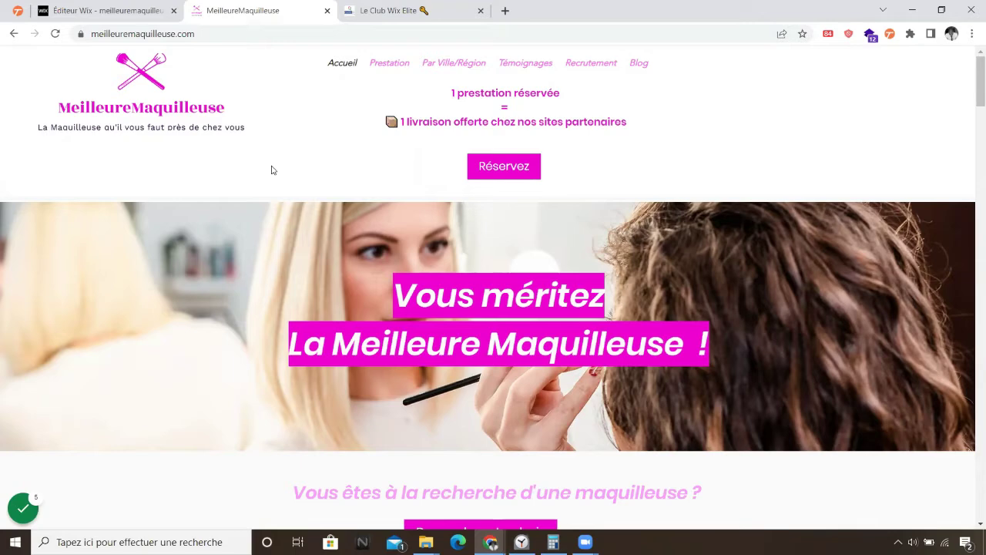
pyautogui.click(386, 12)
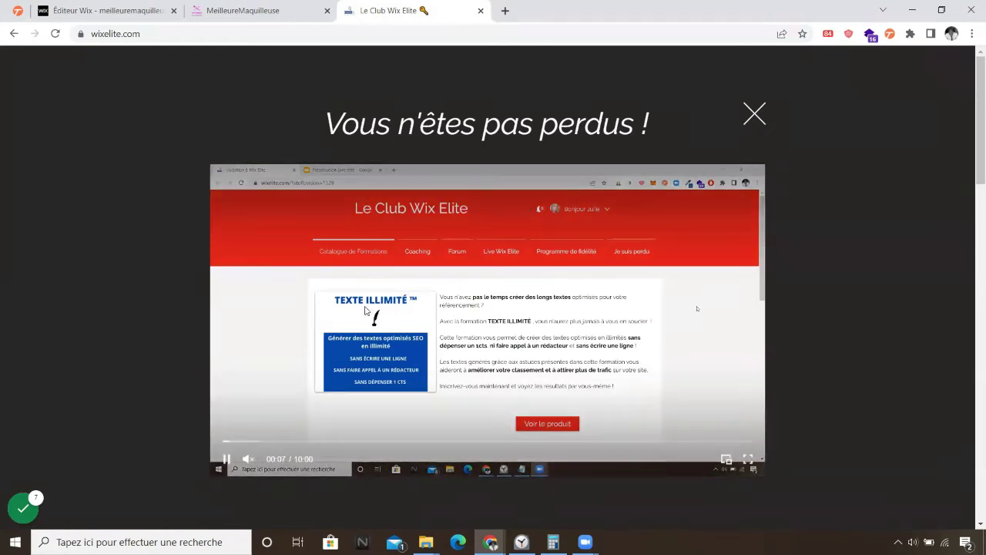
pyautogui.click(756, 114)
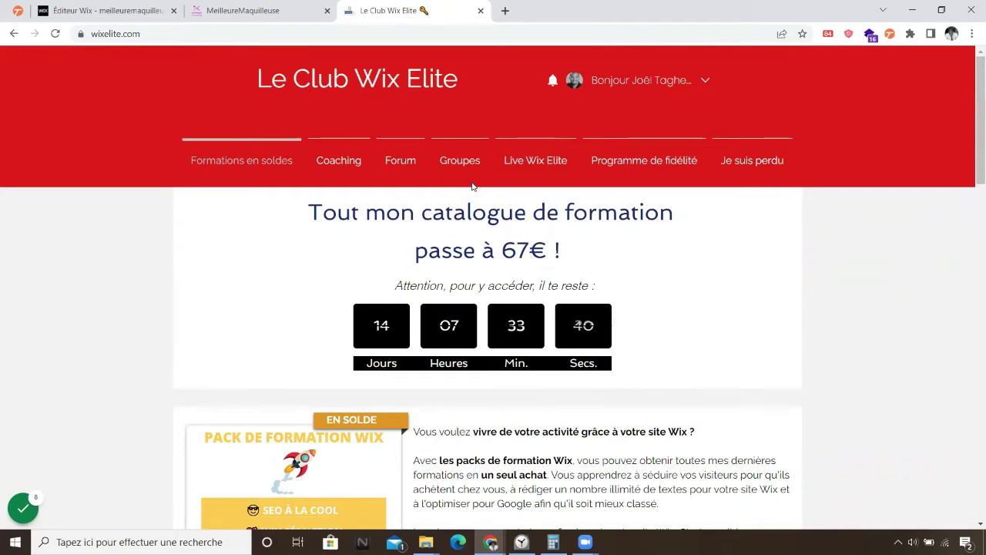
# Switch back to the Wix Editor and open the list of popup windows (Fenêtres) in the site's page management
pyautogui.click(104, 9)
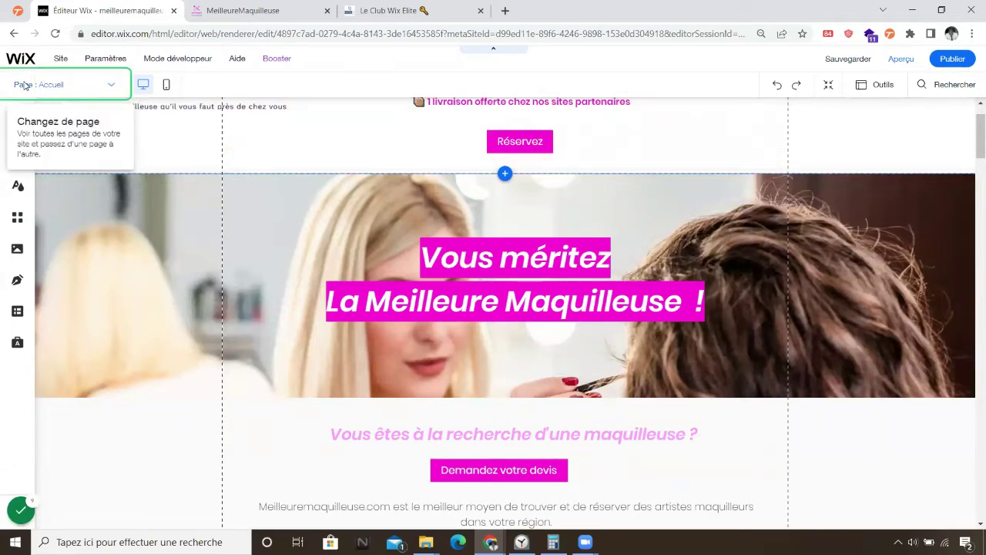
pyautogui.click(113, 88)
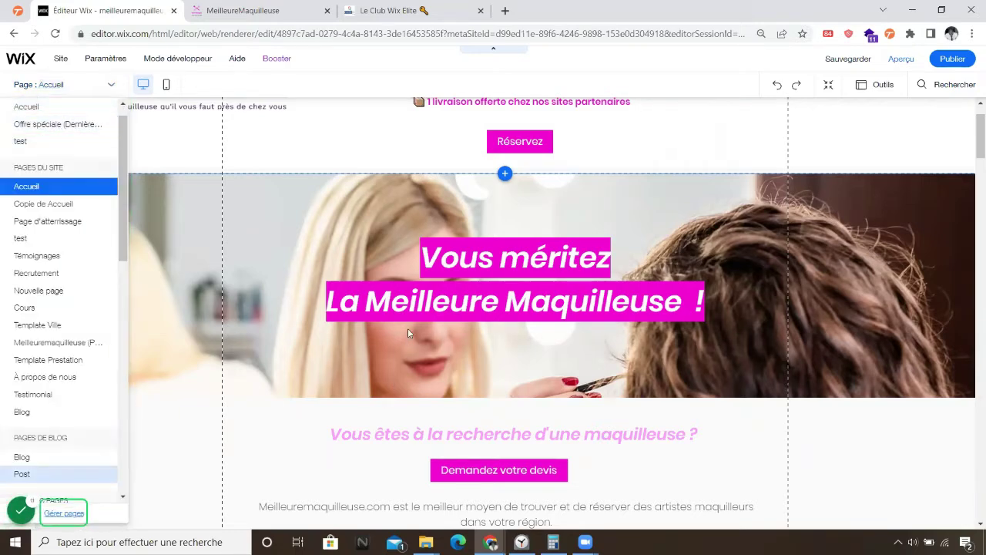
pyautogui.click(388, 272)
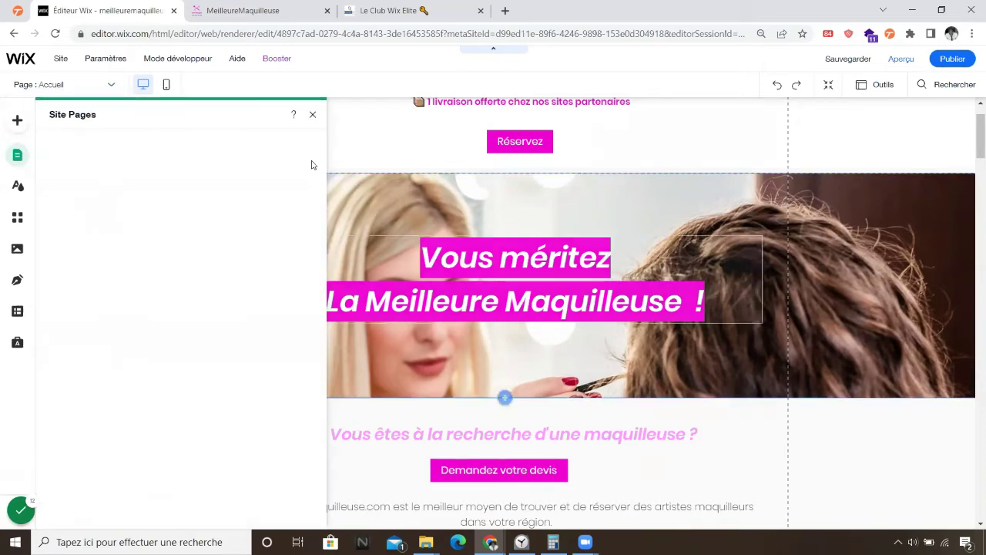
pyautogui.click(69, 208)
pyautogui.click(74, 216)
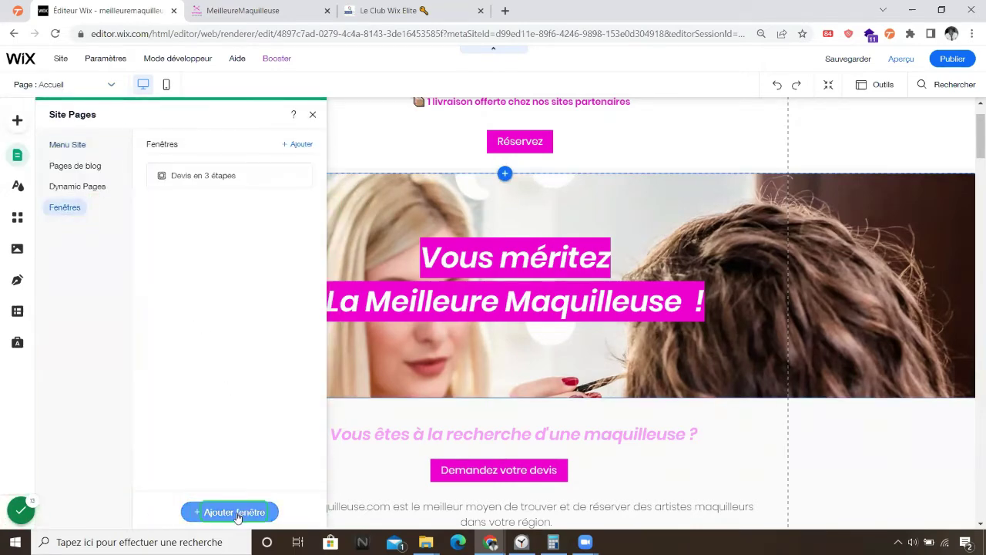
# Add a new popup window based on the Bienvenue template Offre spéciale (Reportage vidéo)
pyautogui.click(247, 513)
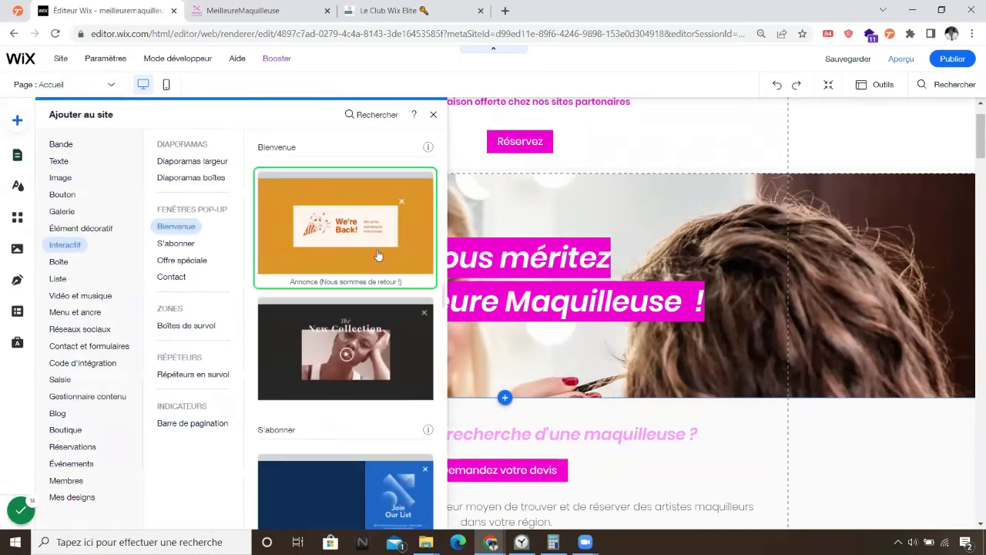
pyautogui.scroll(-5, 346, 283)
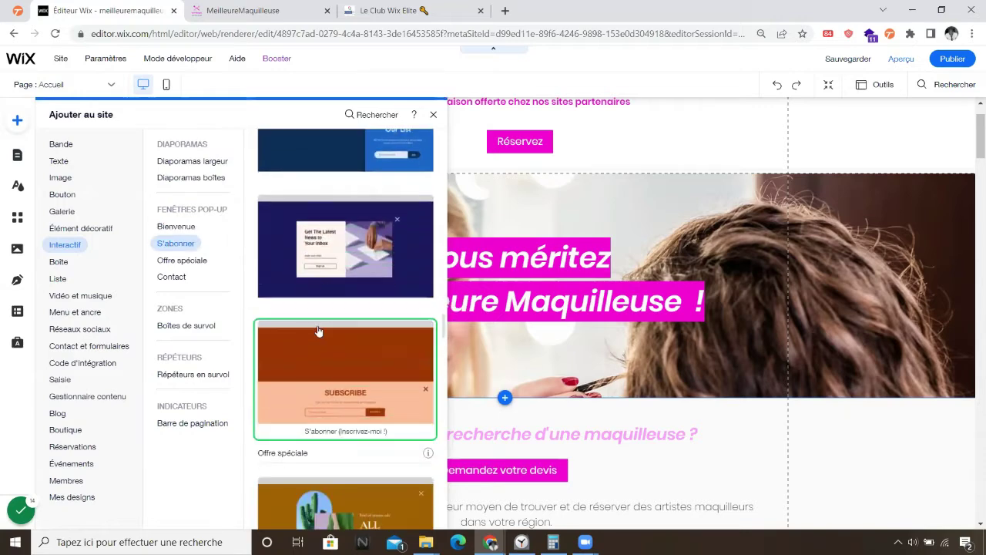
pyautogui.scroll(5, 318, 330)
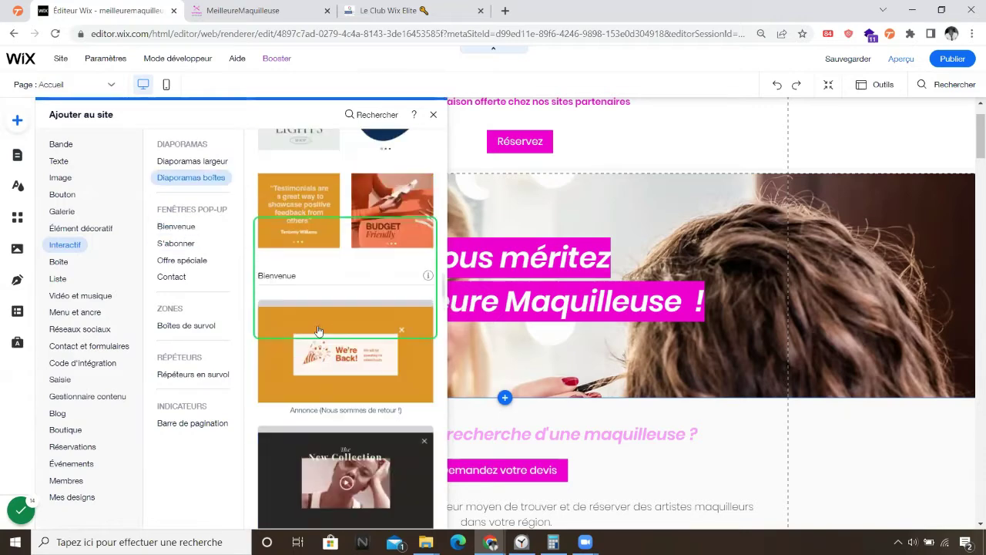
pyautogui.scroll(-2, 319, 330)
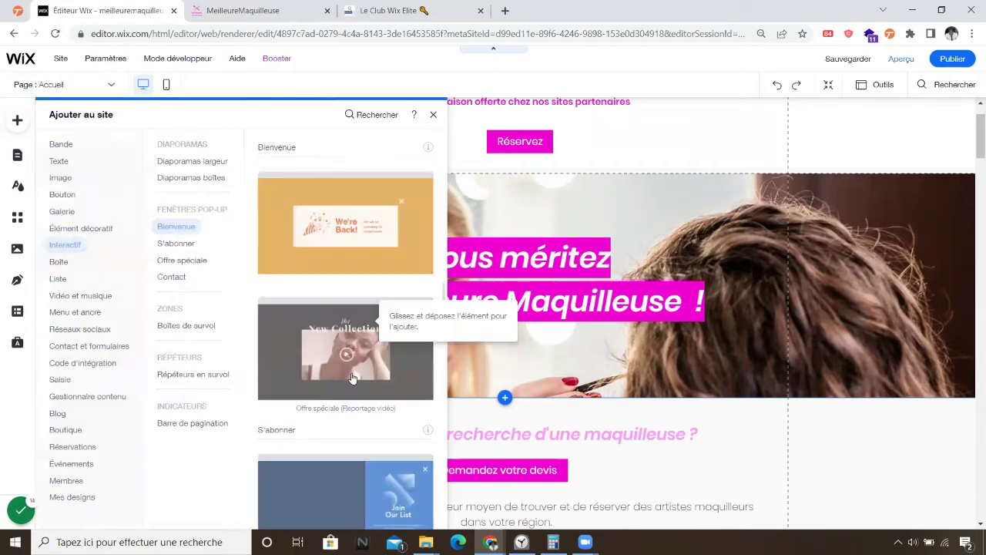
pyautogui.press('Escape')
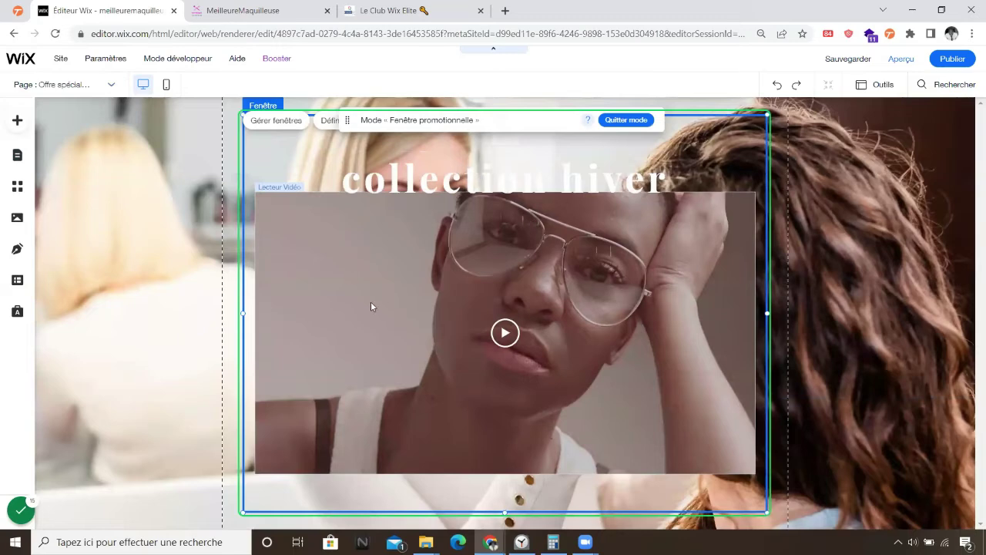
# Move the popup's video player up and add the petition registration form directly beneath it
pyautogui.click(340, 219)
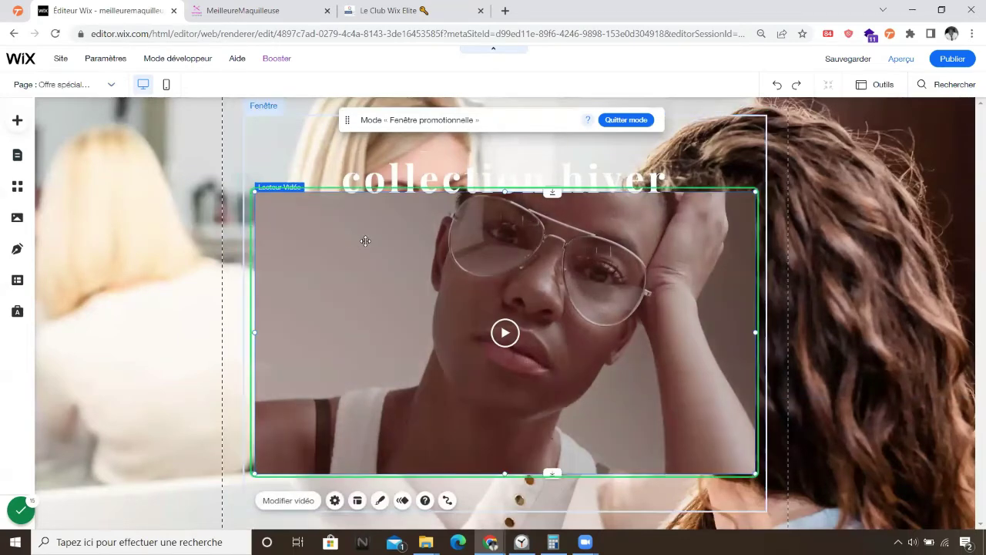
pyautogui.moveTo(371, 241); pyautogui.dragTo(373, 182)
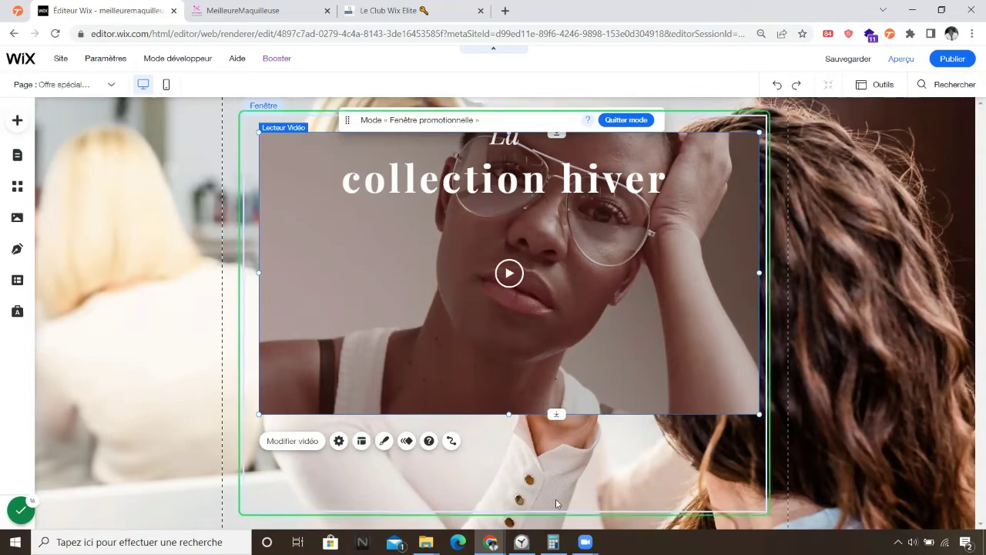
pyautogui.click(11, 122)
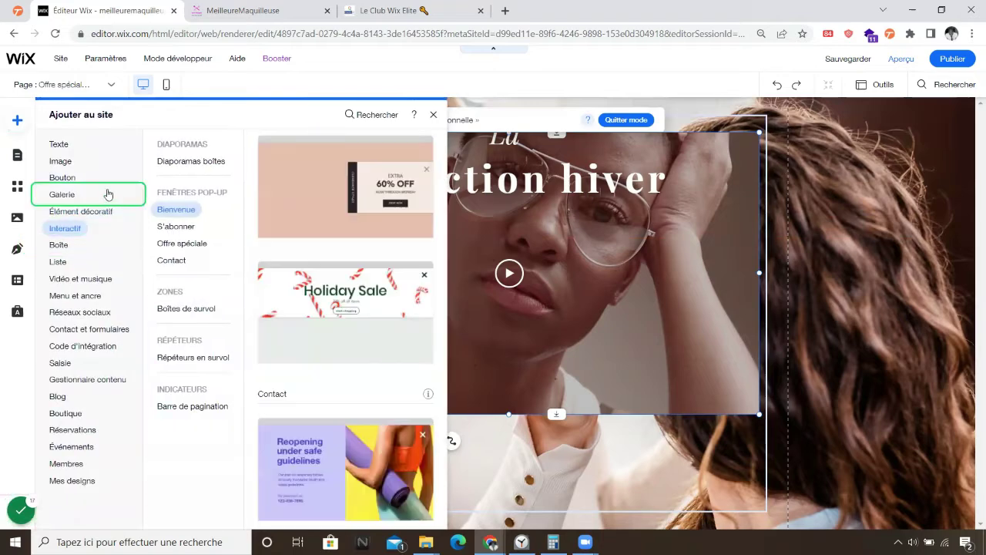
pyautogui.click(91, 313)
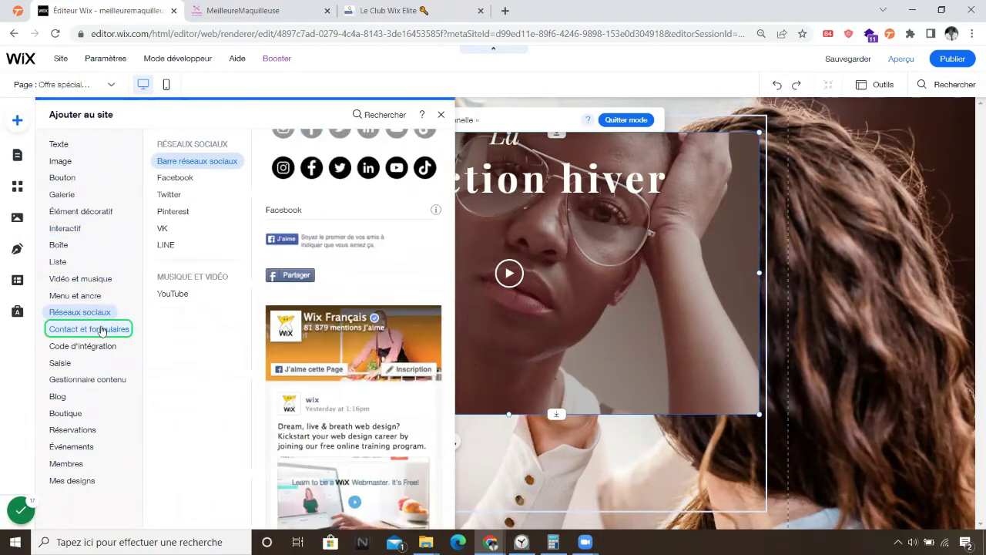
pyautogui.click(101, 331)
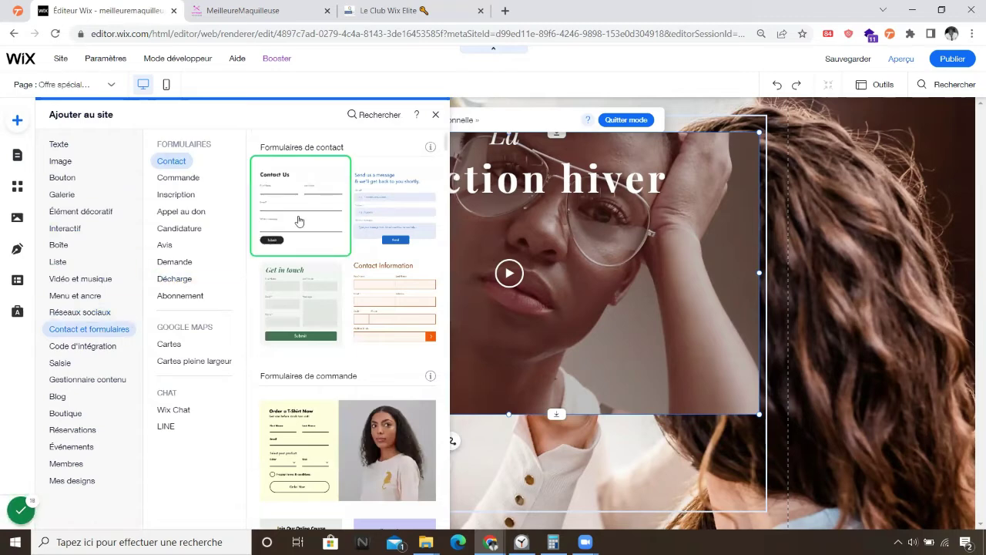
pyautogui.scroll(-7, 302, 305)
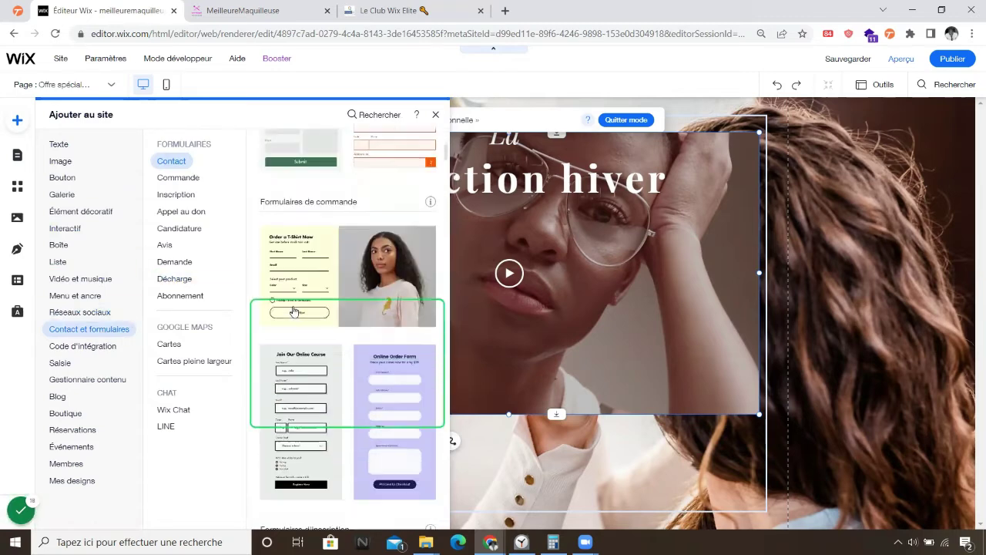
pyautogui.scroll(-3, 298, 316)
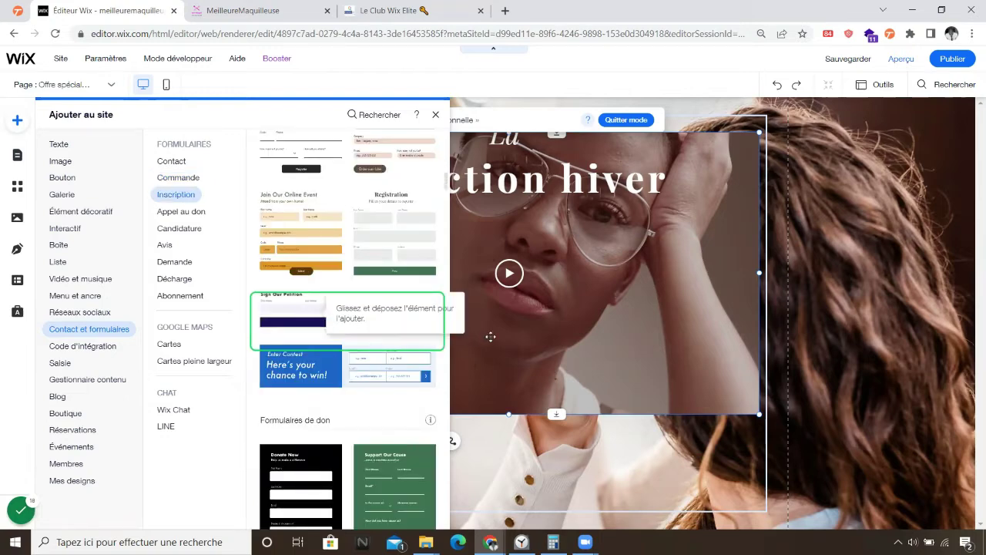
pyautogui.click(320, 317)
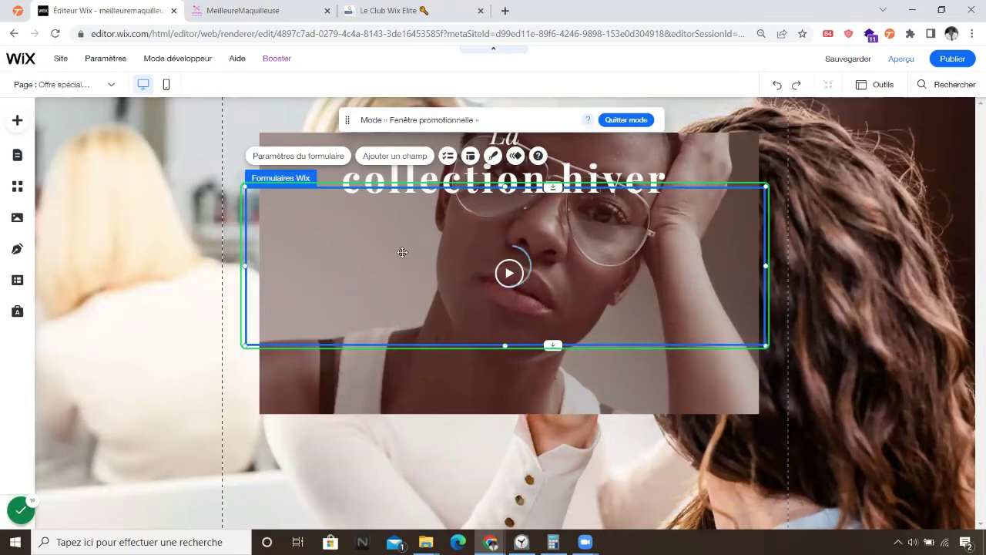
pyautogui.moveTo(408, 255); pyautogui.dragTo(424, 486)
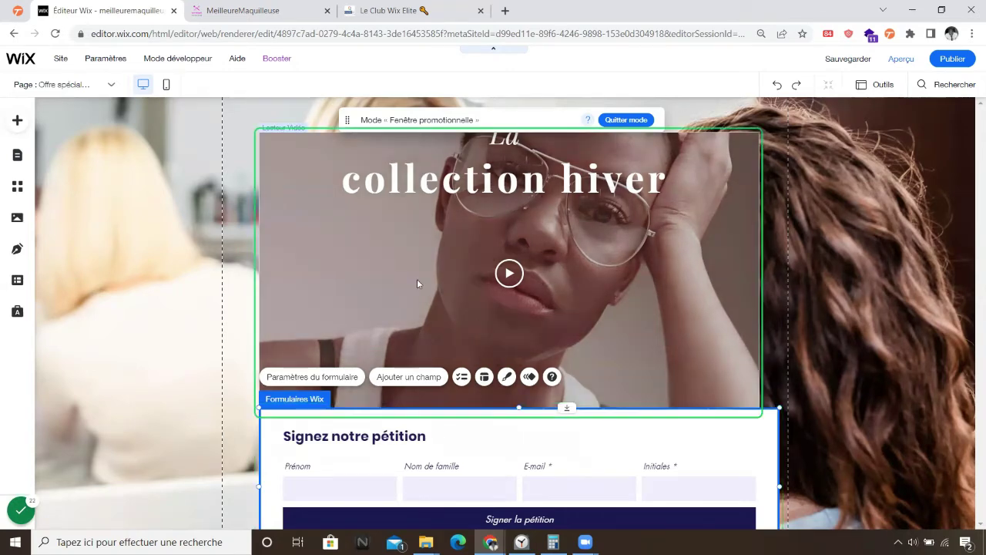
# Move the promotional window mode bar off the popup's controls and open the popup window's settings
pyautogui.click(395, 278)
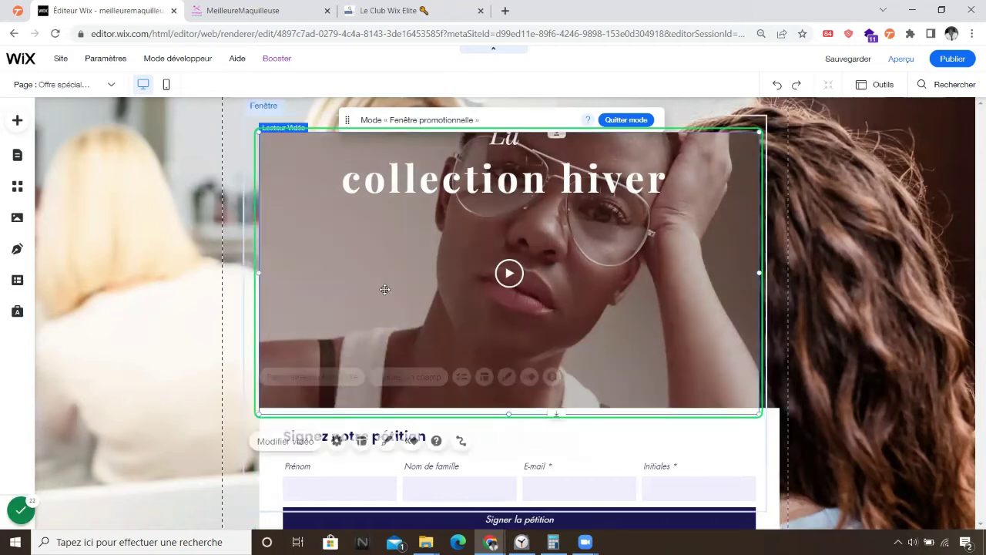
pyautogui.click(243, 177)
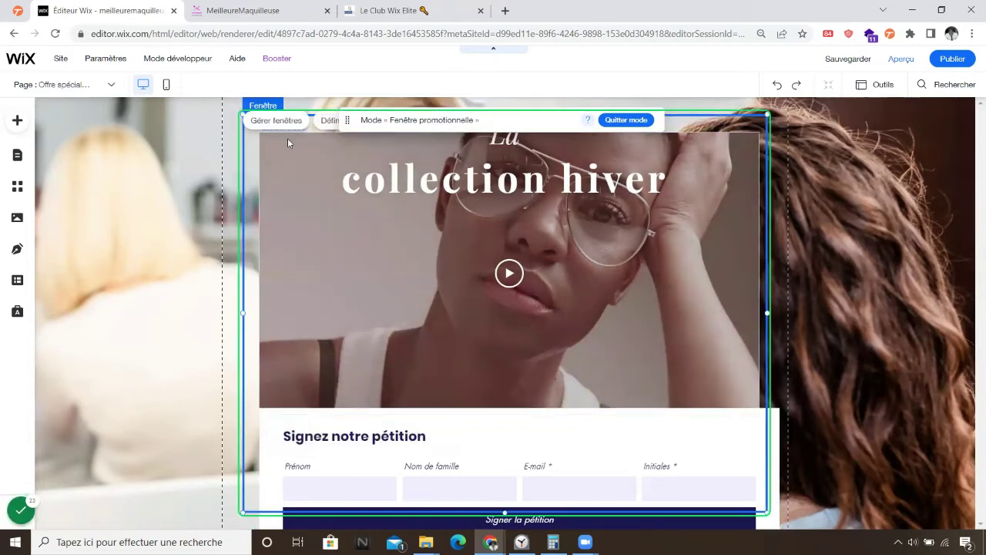
pyautogui.moveTo(347, 120); pyautogui.dragTo(475, 282)
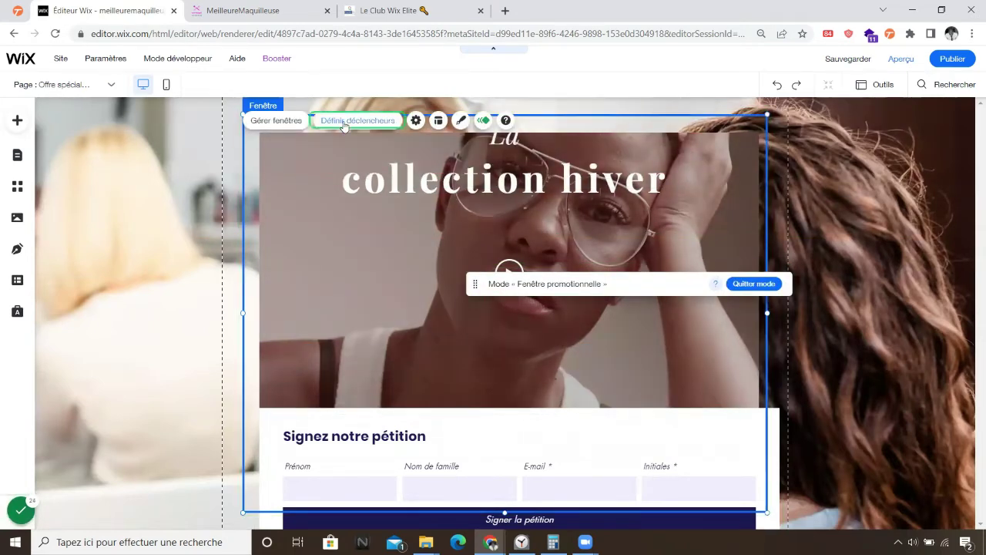
pyautogui.click(416, 120)
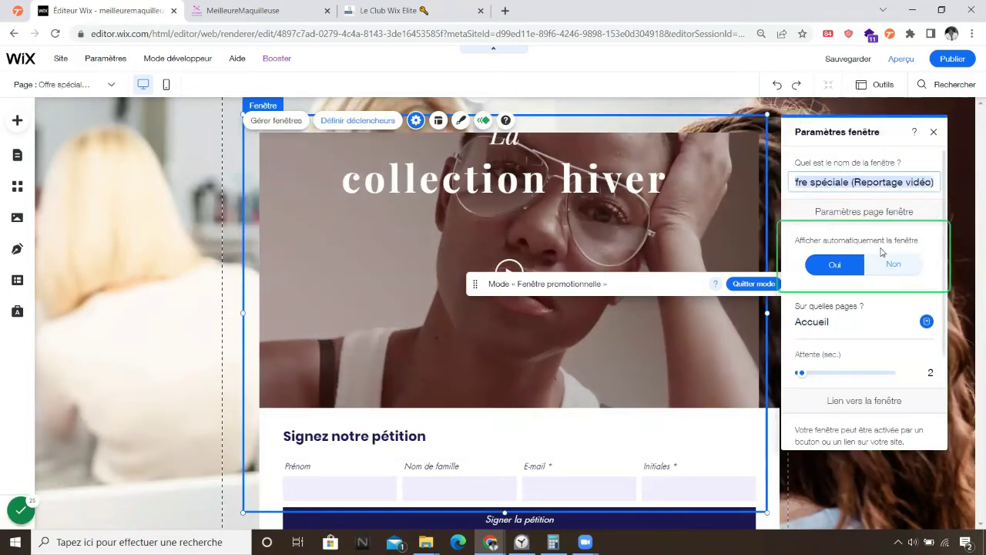
pyautogui.click(886, 136)
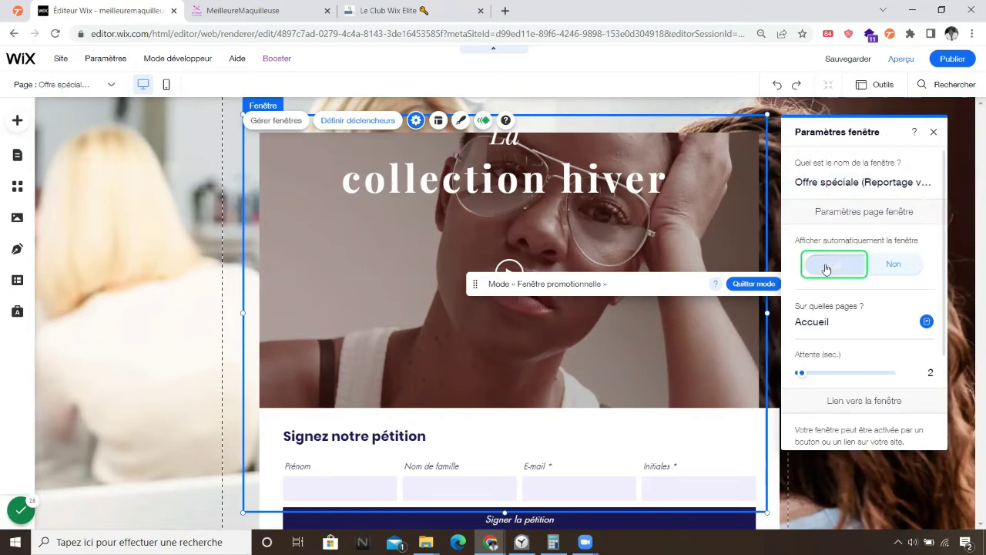
# Try adding Page d'atterrissage and Témoignages to the pages on which the popup appears
pyautogui.click(925, 323)
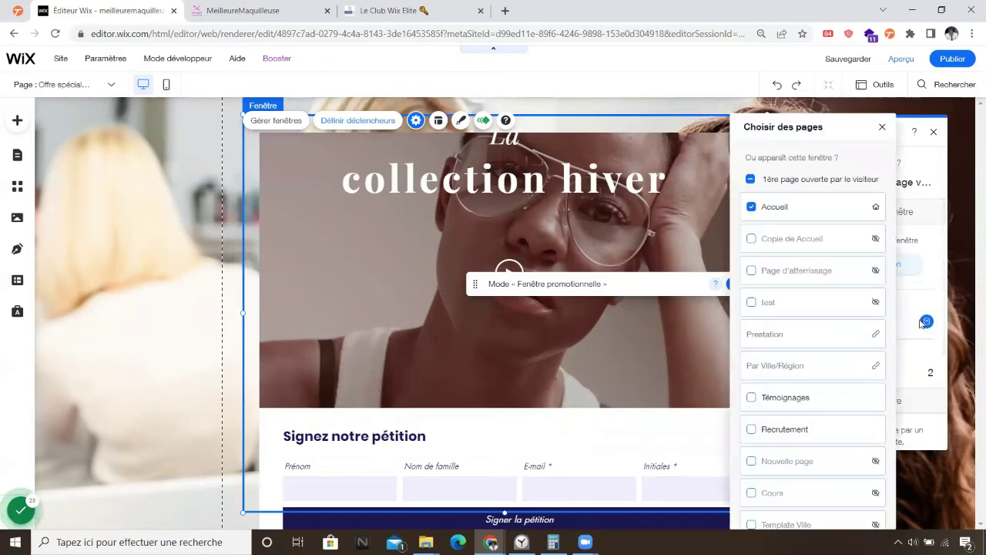
pyautogui.click(801, 280)
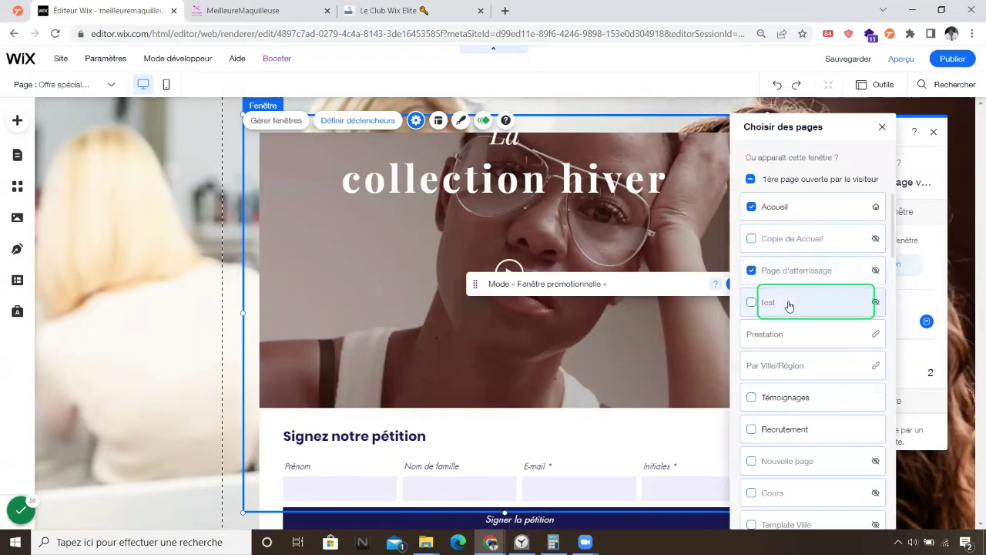
pyautogui.click(752, 271)
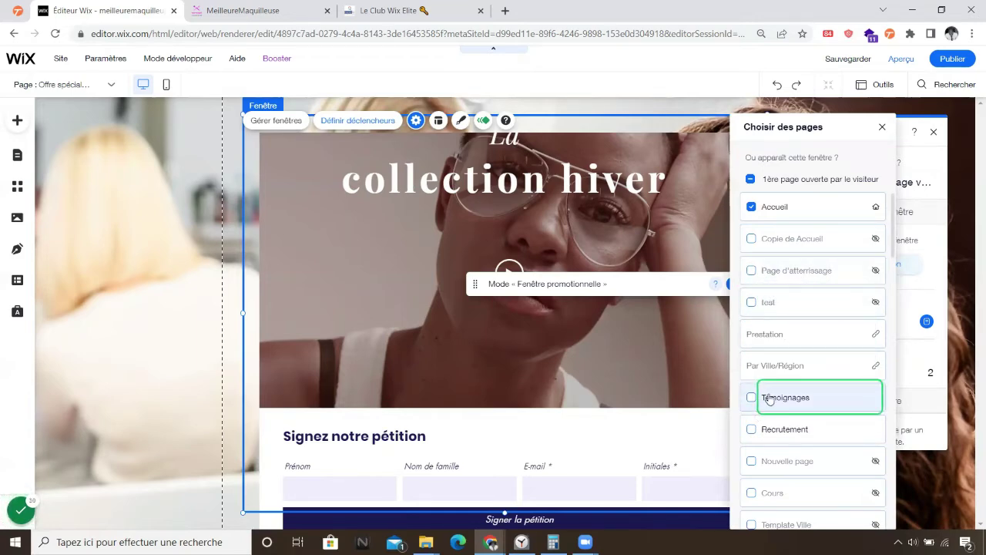
pyautogui.click(751, 397)
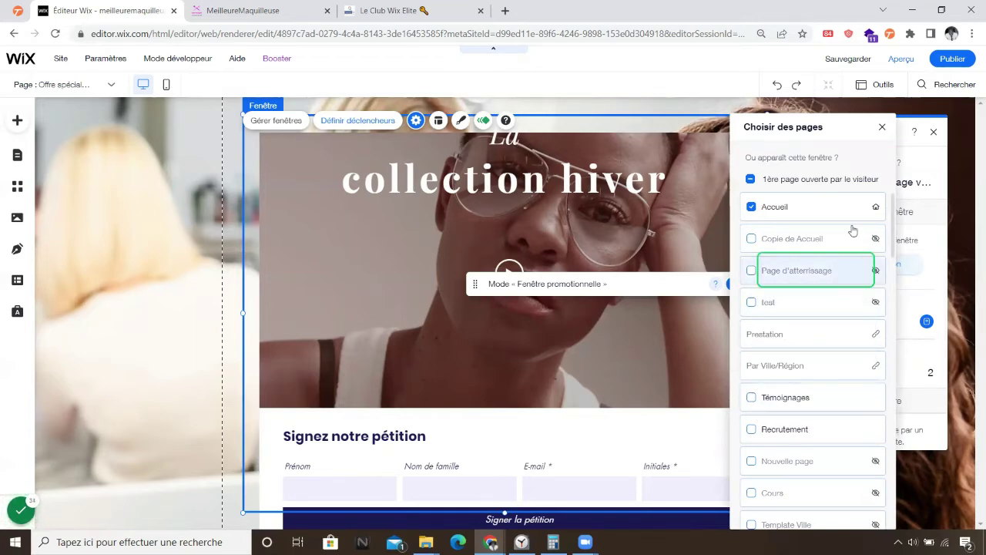
pyautogui.click(882, 126)
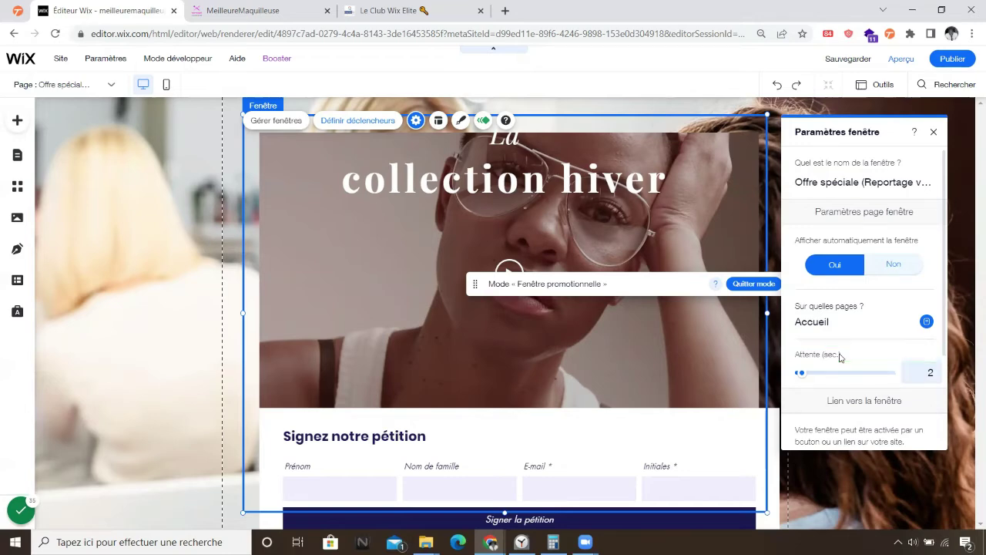
# Set the popup's waiting time to 21 seconds and turn off its automatic display
pyautogui.moveTo(803, 375); pyautogui.dragTo(834, 377)
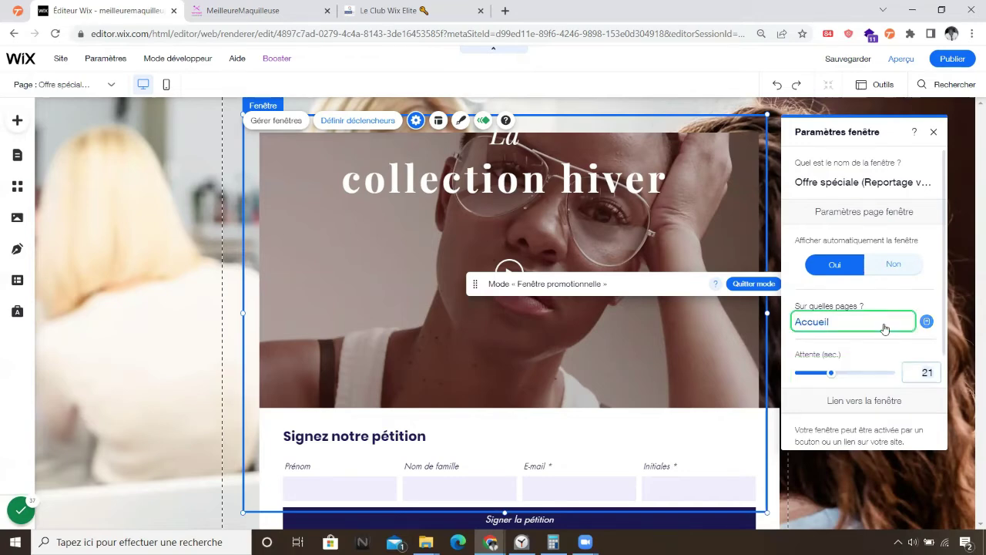
pyautogui.click(894, 263)
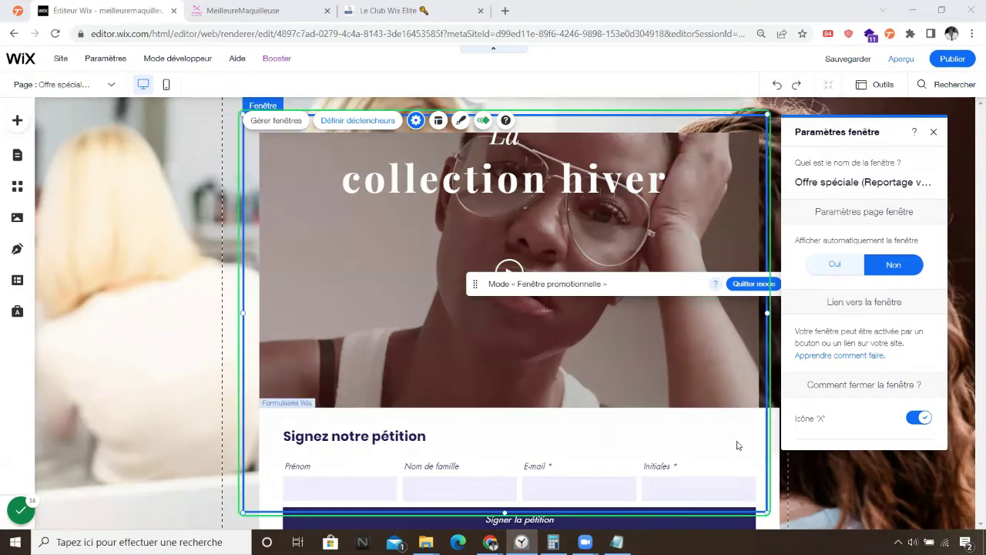
# Narrow the petition form to about 859 px wide so it lines up with the video player above it
pyautogui.click(737, 445)
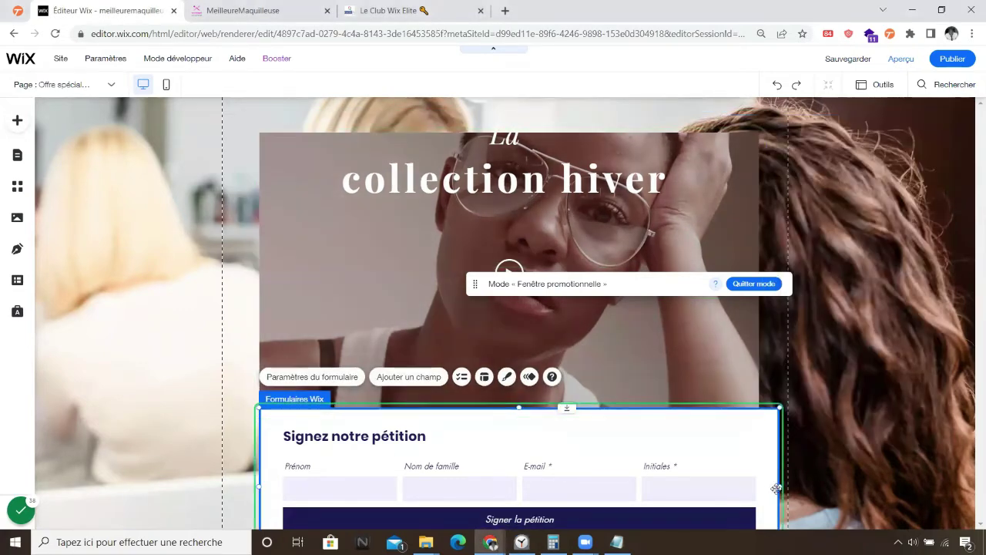
pyautogui.click(775, 481)
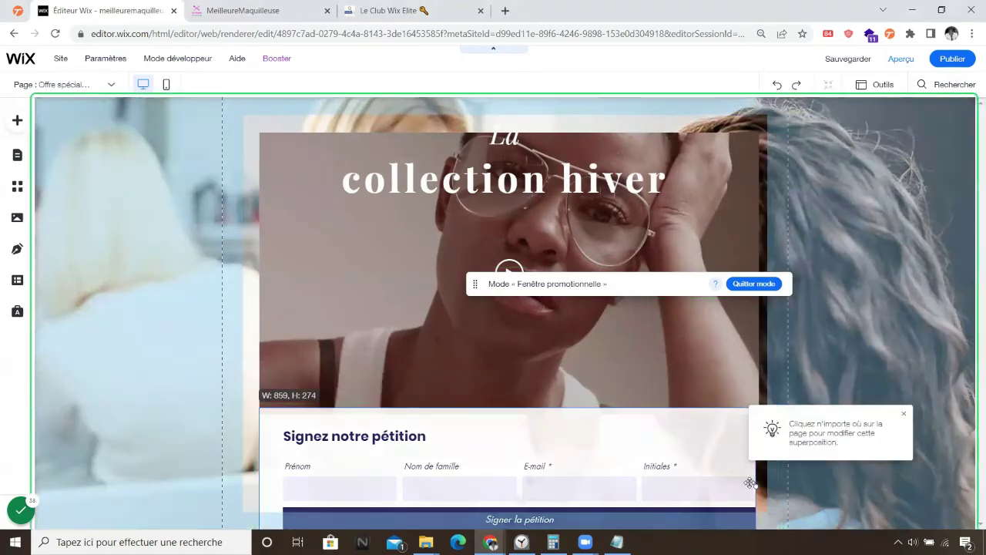
pyautogui.click(746, 474)
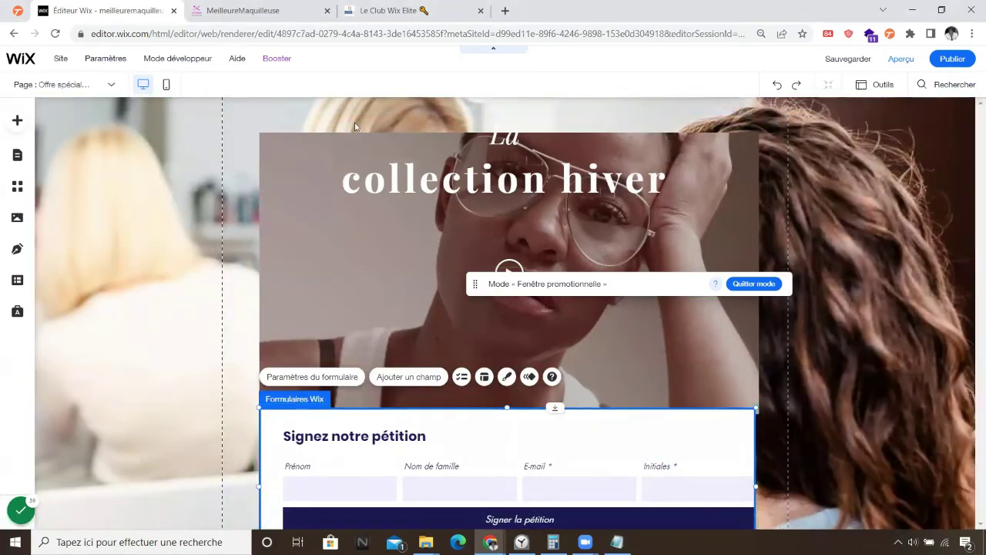
# Switch to the test page and add an outlined button just below the Etape 1 form
pyautogui.click(112, 86)
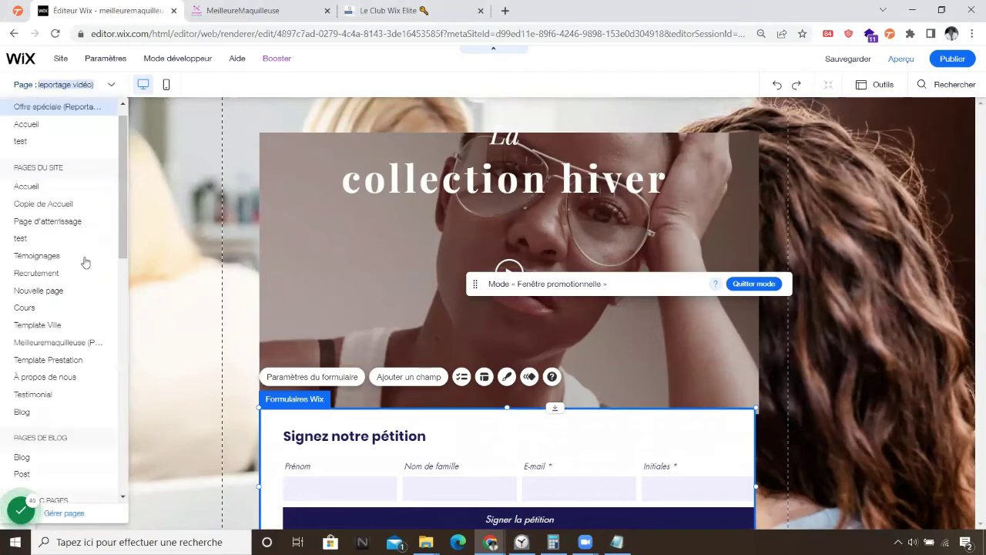
pyautogui.click(65, 513)
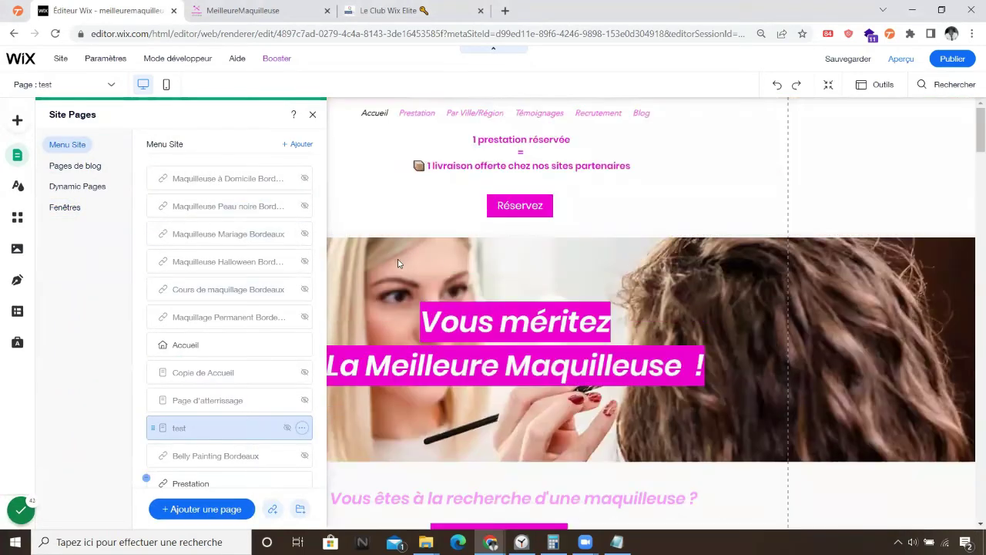
pyautogui.scroll(-5, 568, 373)
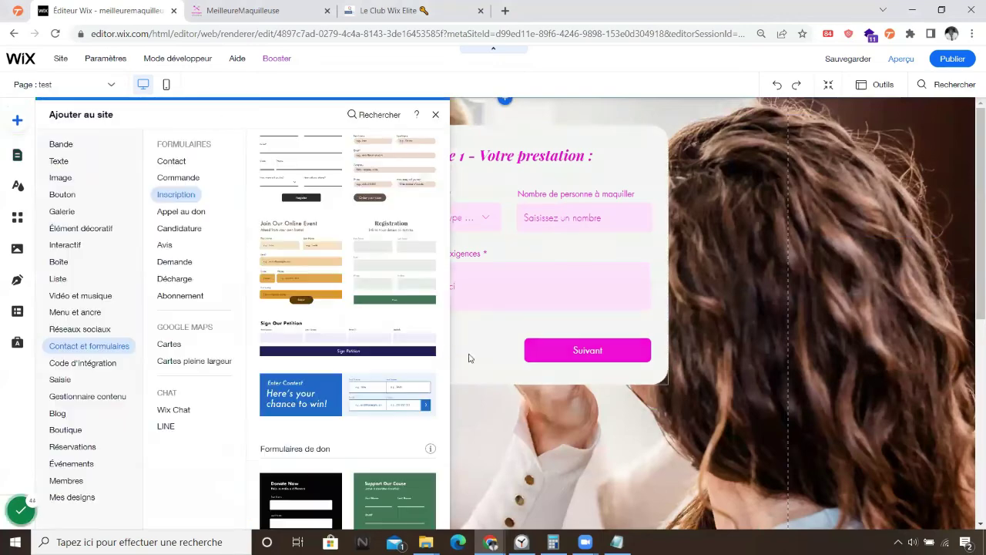
pyautogui.click(75, 196)
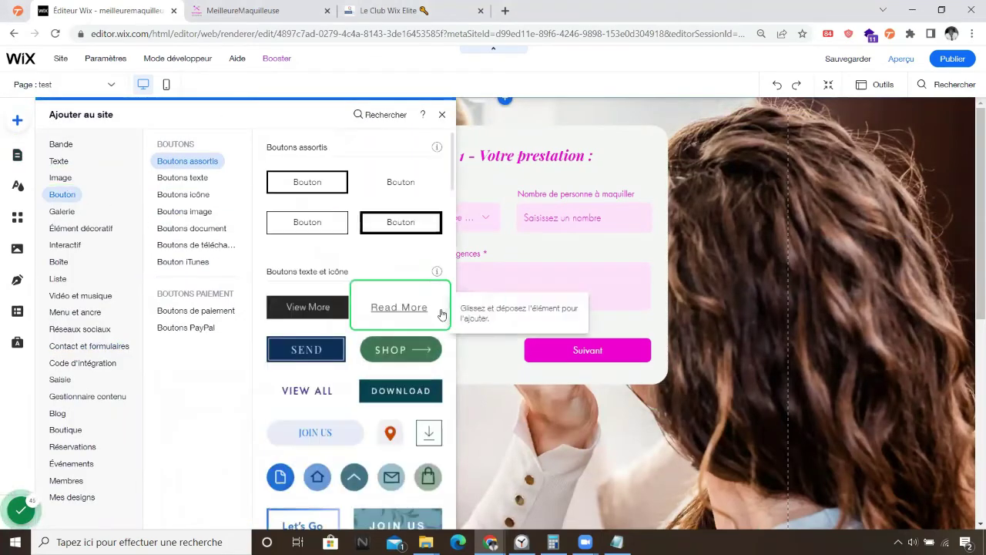
pyautogui.moveTo(364, 220); pyautogui.dragTo(470, 311)
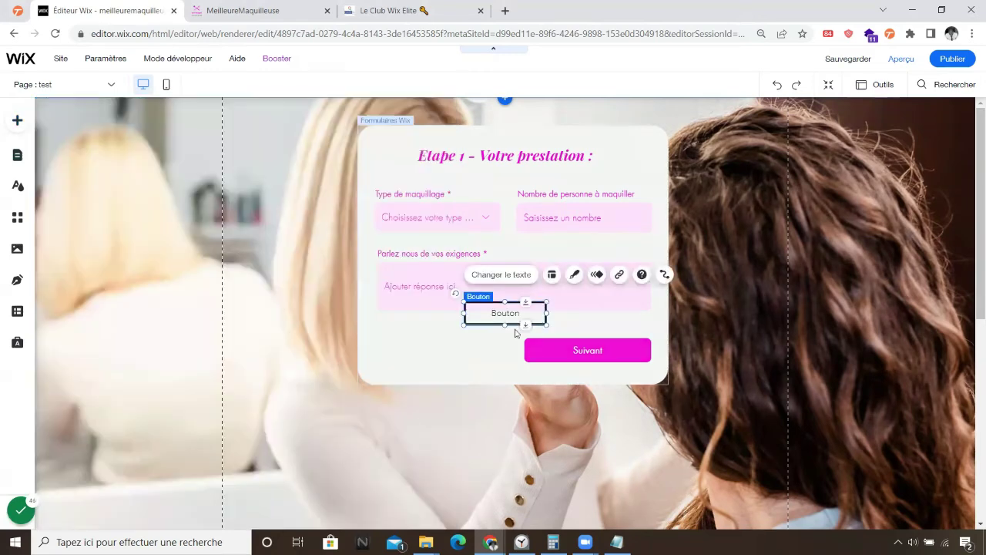
pyautogui.moveTo(517, 387); pyautogui.dragTo(494, 471)
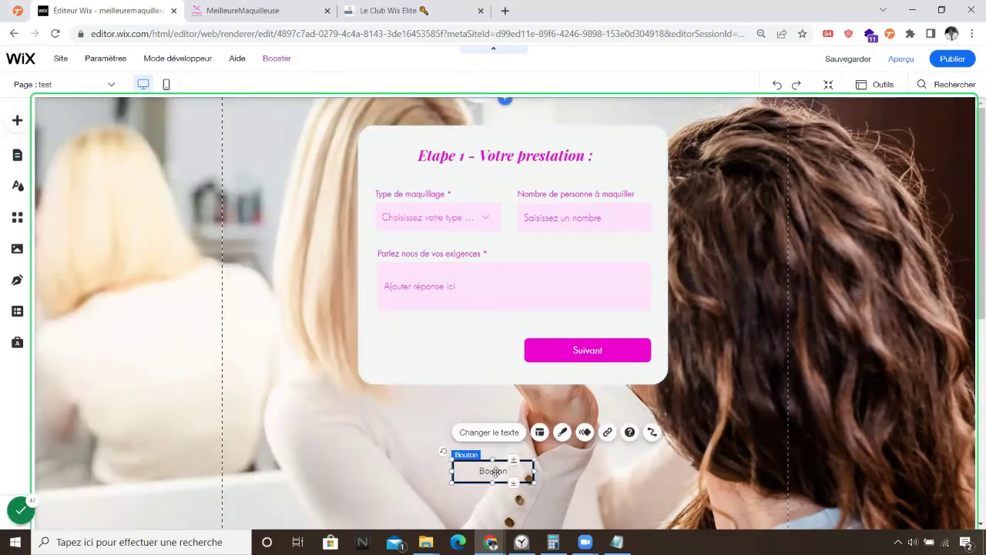
# Link the new button to the Offre spéciale (Reportage vidéo) popup window and publish the site
pyautogui.click(608, 434)
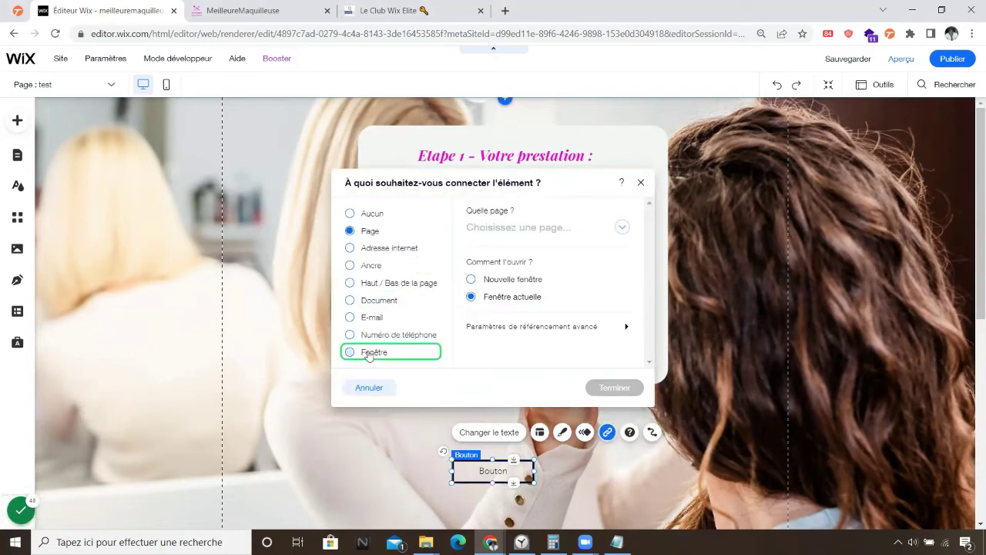
pyautogui.click(400, 353)
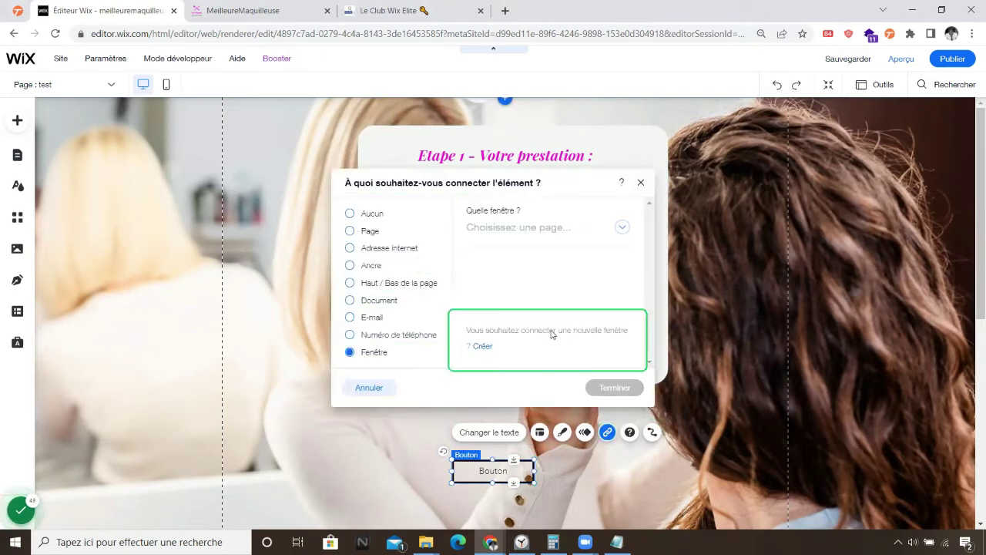
pyautogui.click(622, 229)
pyautogui.click(543, 272)
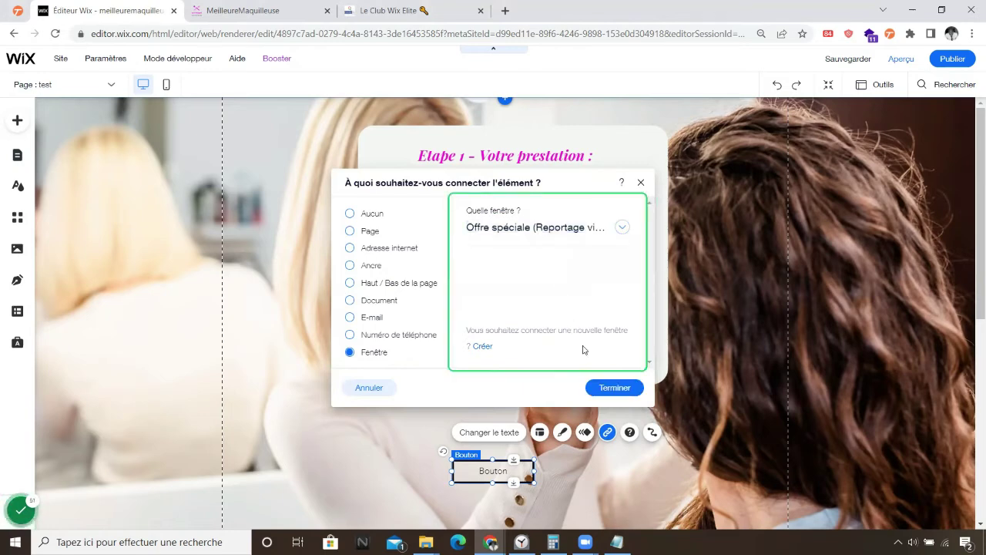
pyautogui.click(614, 388)
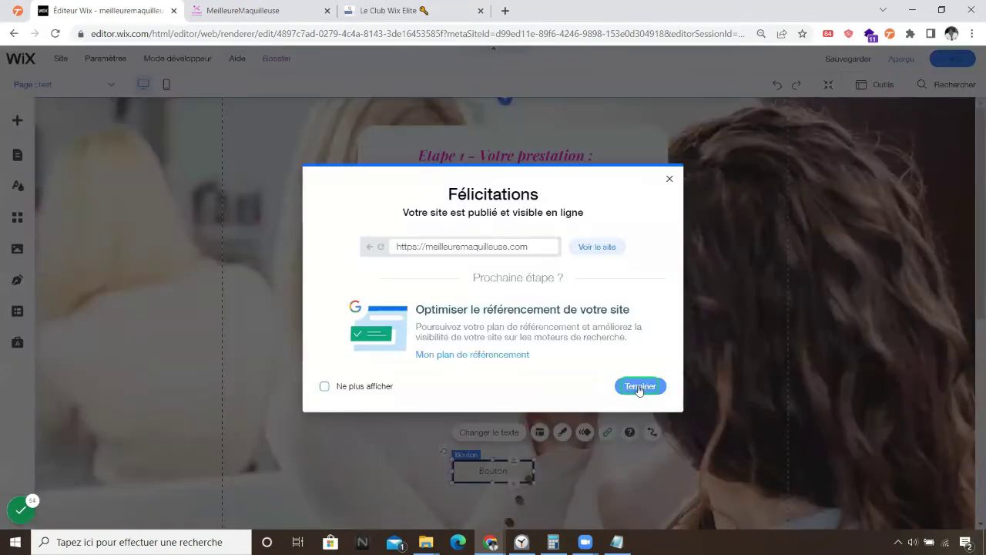
pyautogui.click(651, 391)
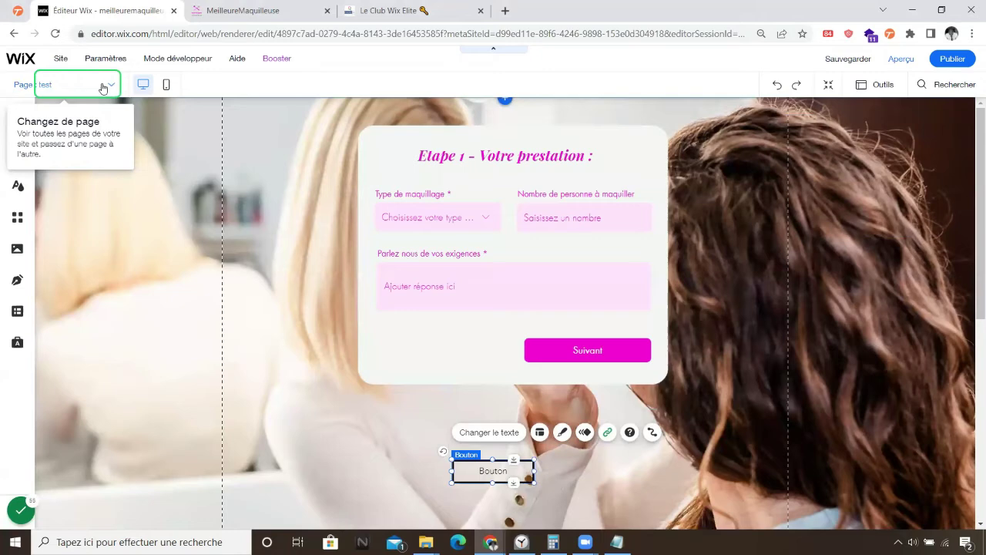
# Open the test page's Bases de référencement settings and visit its live URL to check the popup
pyautogui.click(103, 84)
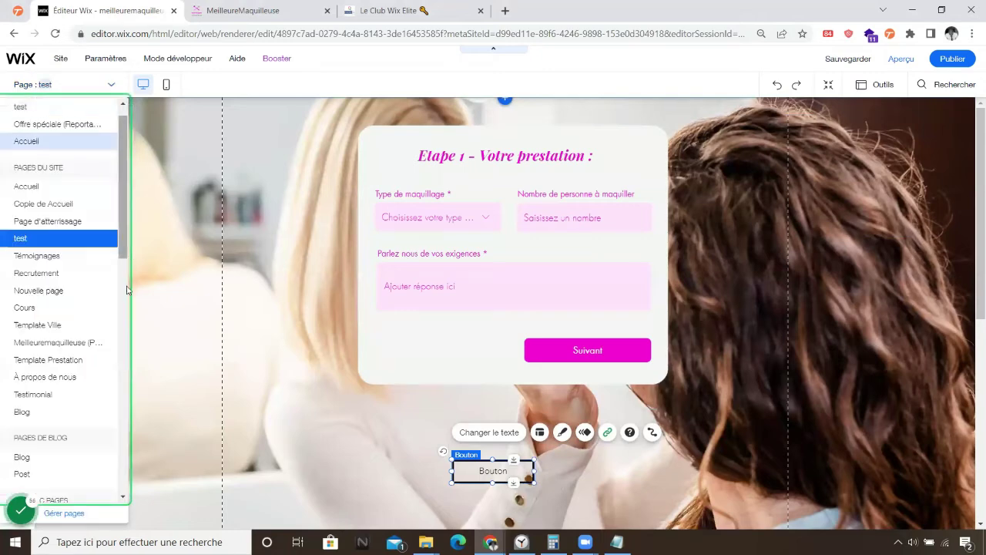
pyautogui.moveTo(21, 510)
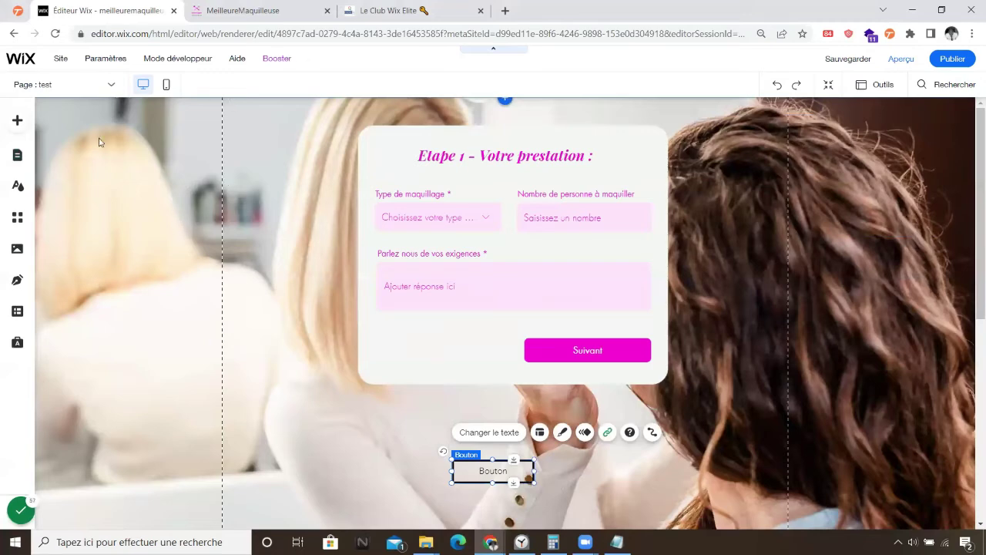
pyautogui.click(68, 87)
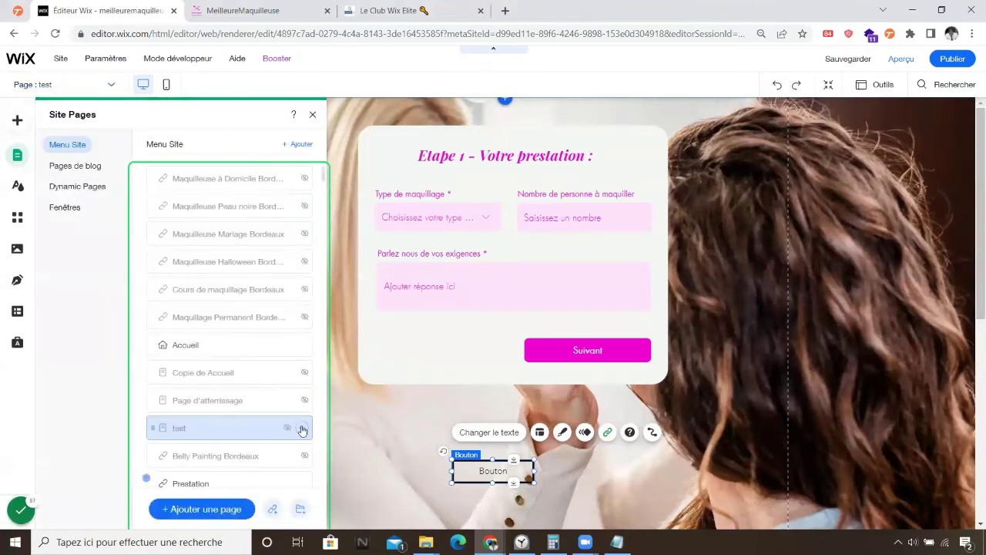
pyautogui.click(302, 429)
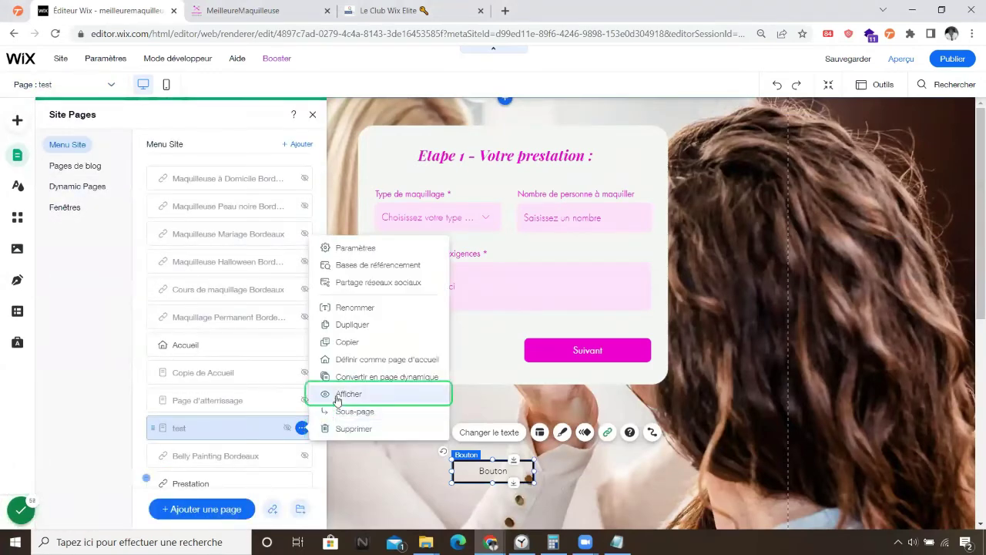
pyautogui.click(377, 264)
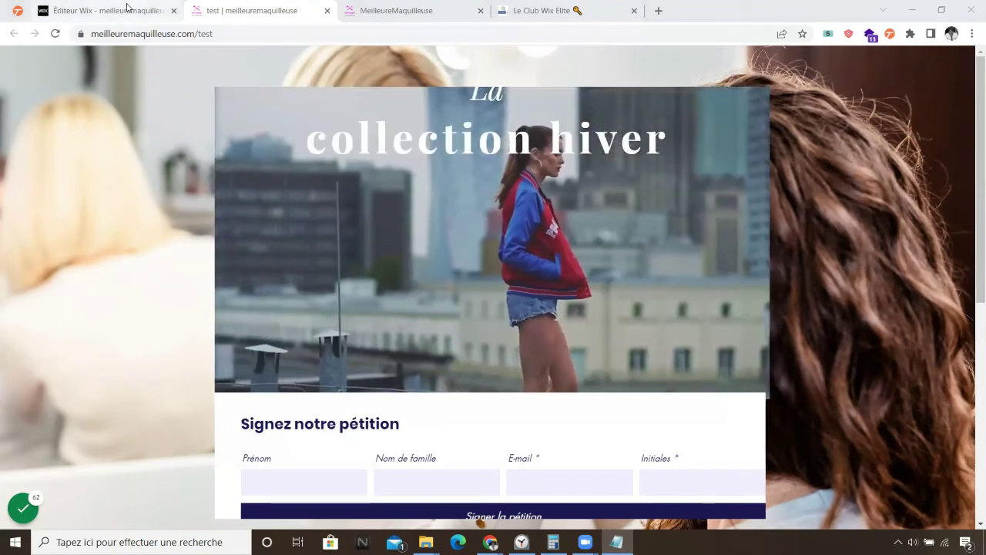
# Switch back to the Wix editor and open the Offre spéciale (Reportage vidéo) popup window for editing
pyautogui.click(127, 10)
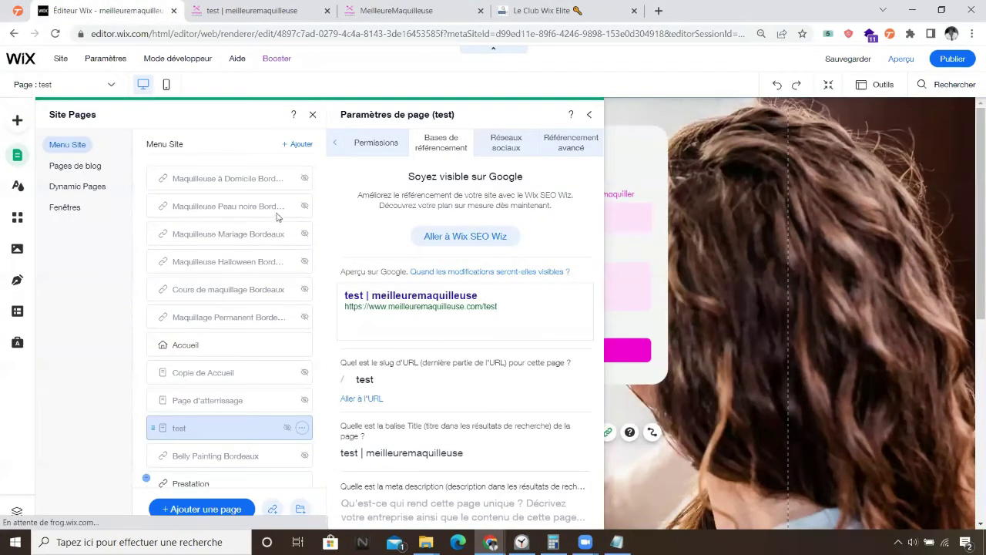
pyautogui.click(67, 207)
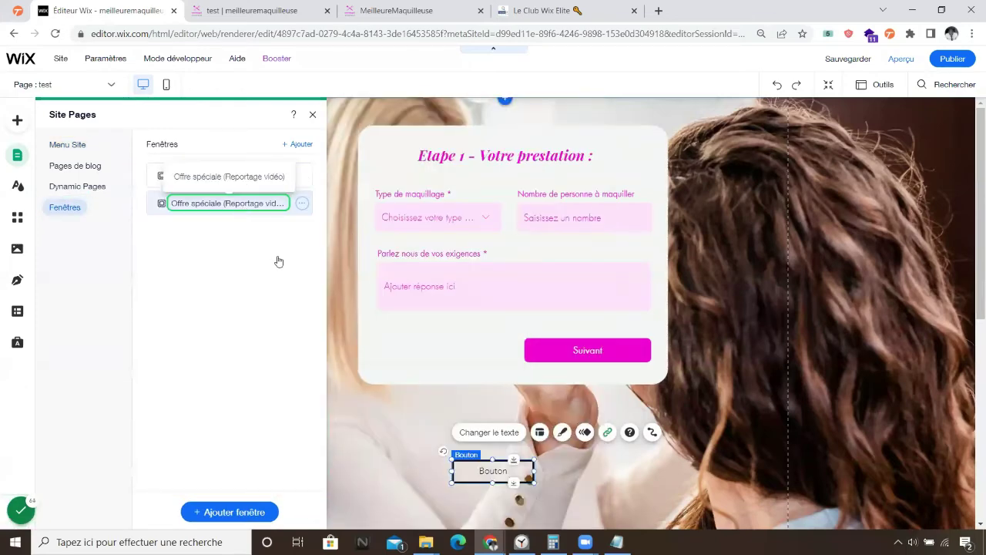
pyautogui.click(285, 206)
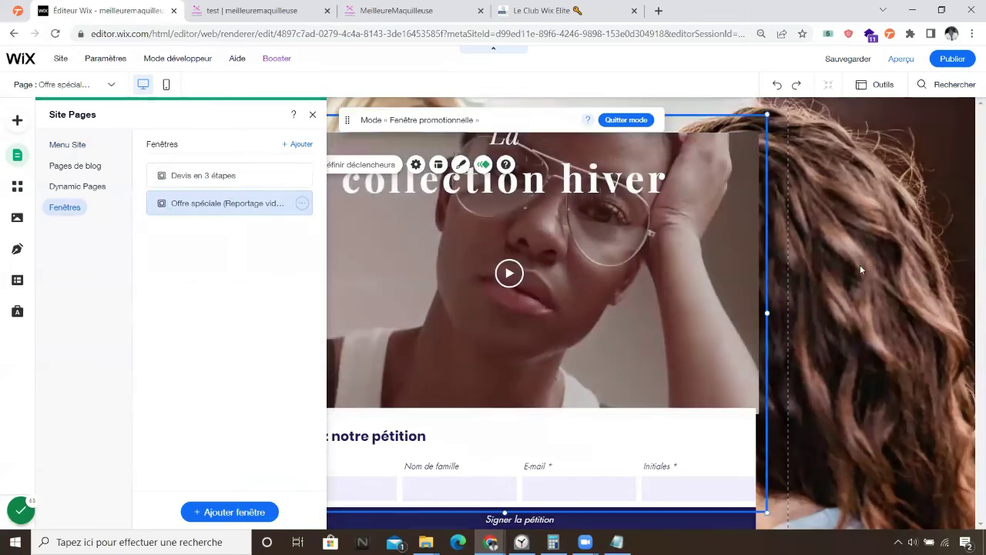
# Move the promotional window mode bar aside and inspect the popup's background options and the list of popup windows
pyautogui.click(861, 269)
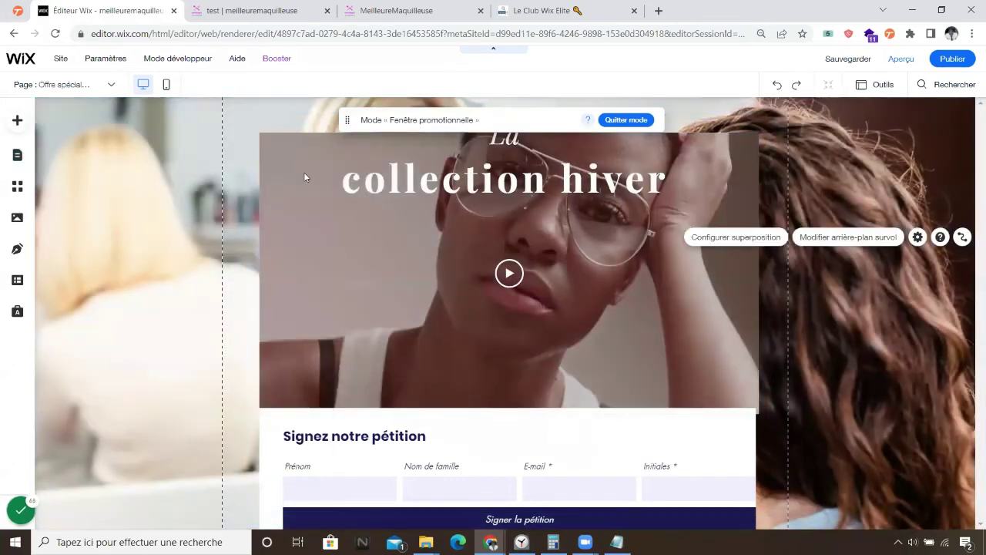
pyautogui.click(313, 207)
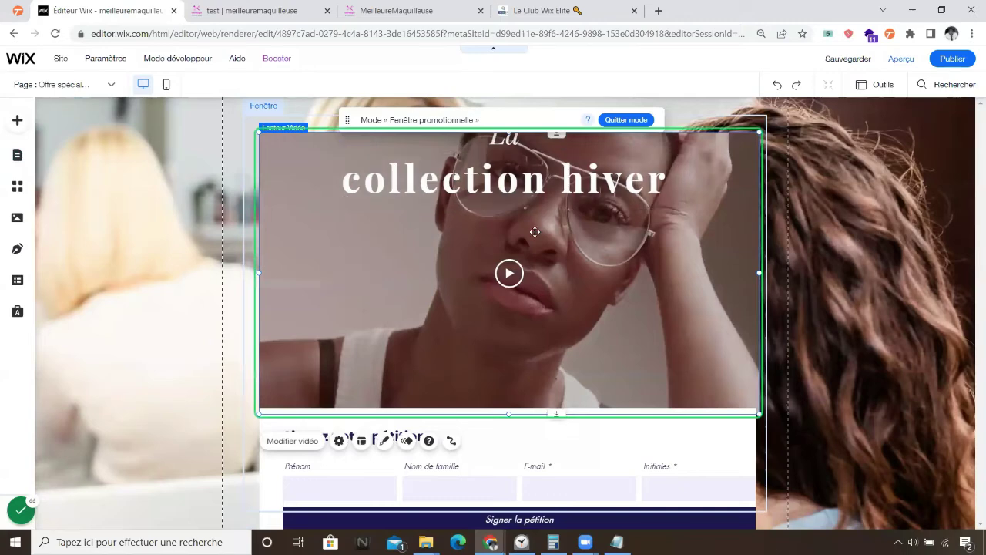
pyautogui.moveTo(455, 121); pyautogui.dragTo(705, 303)
pyautogui.click(262, 105)
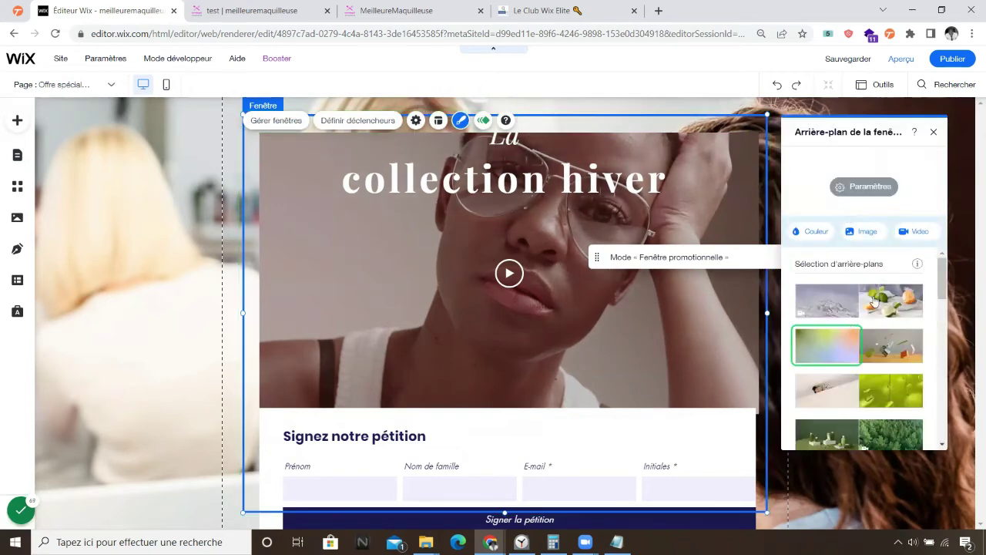
pyautogui.click(287, 127)
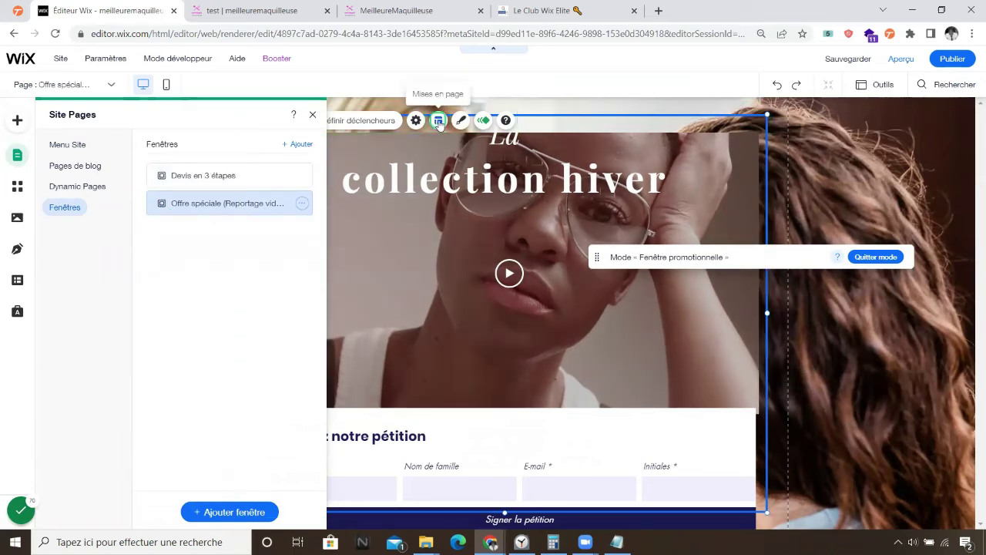
# Try placing the popup window at the middle right of the page and set it back to the centre
pyautogui.click(438, 121)
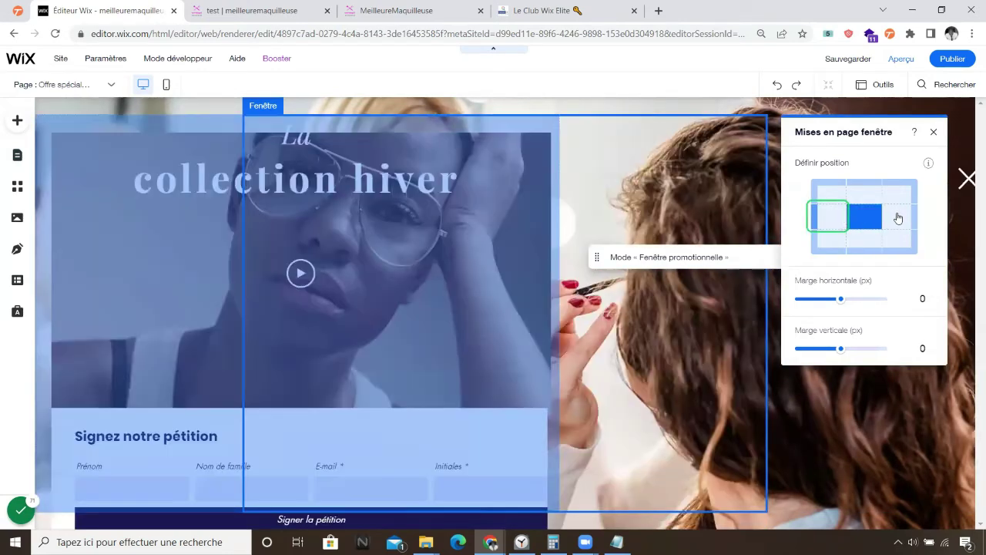
pyautogui.click(897, 215)
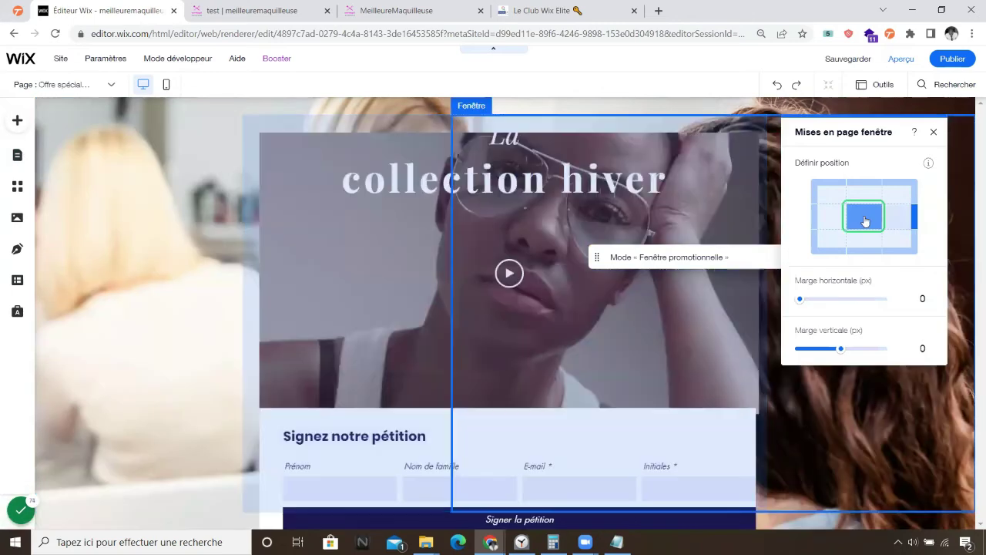
pyautogui.click(866, 221)
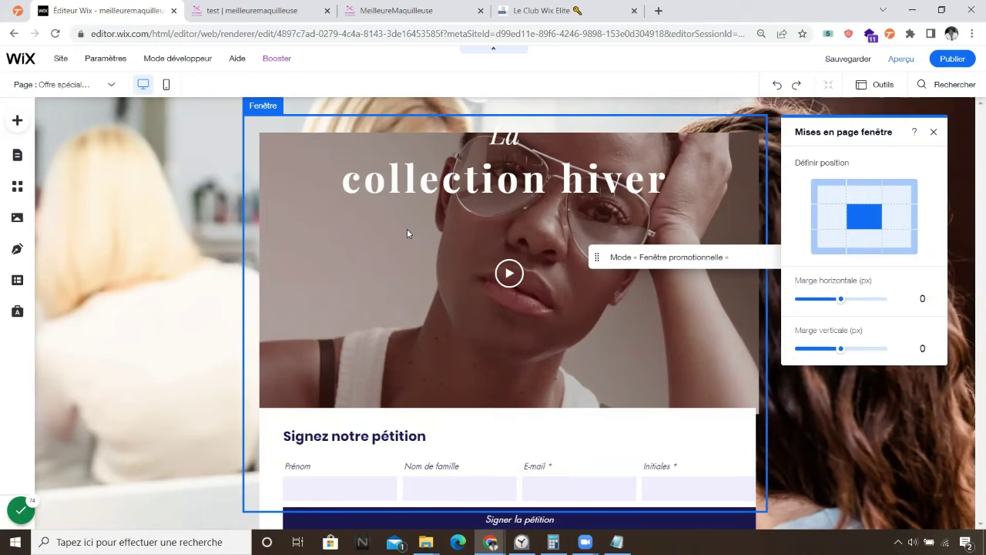
# Examine the video popup on the Le Club Wix Elite site, close it and switch to the live MeilleureMaquilleuse site
pyautogui.click(517, 9)
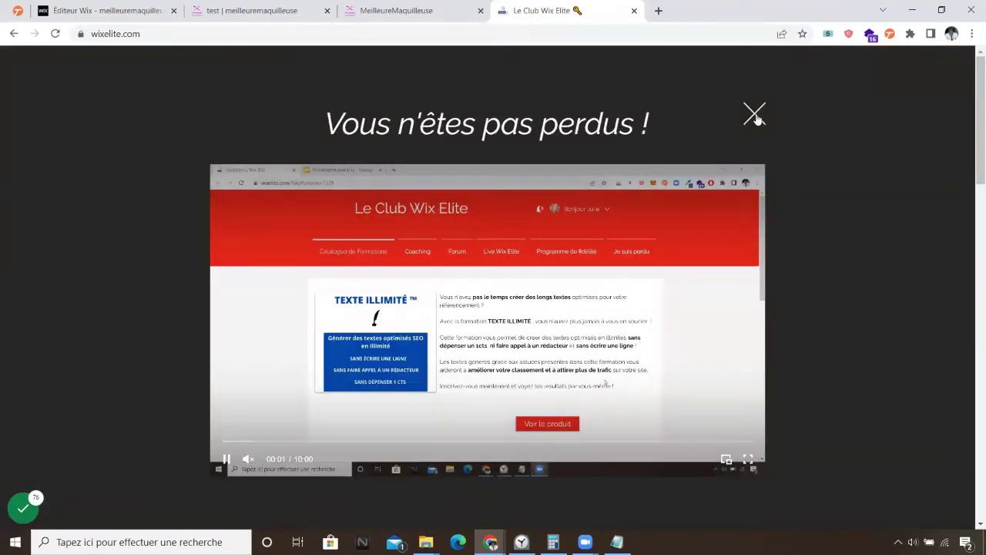
pyautogui.click(755, 114)
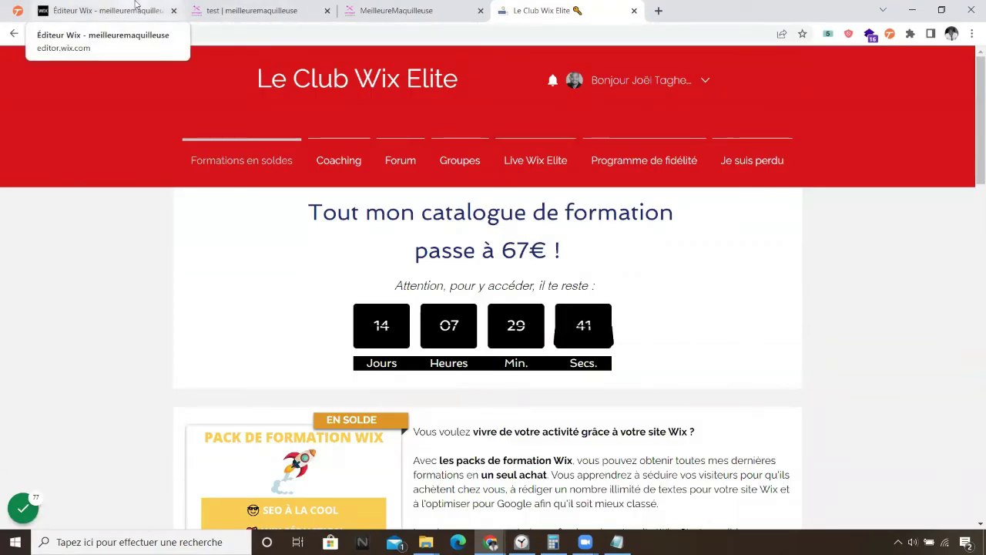
pyautogui.click(351, 16)
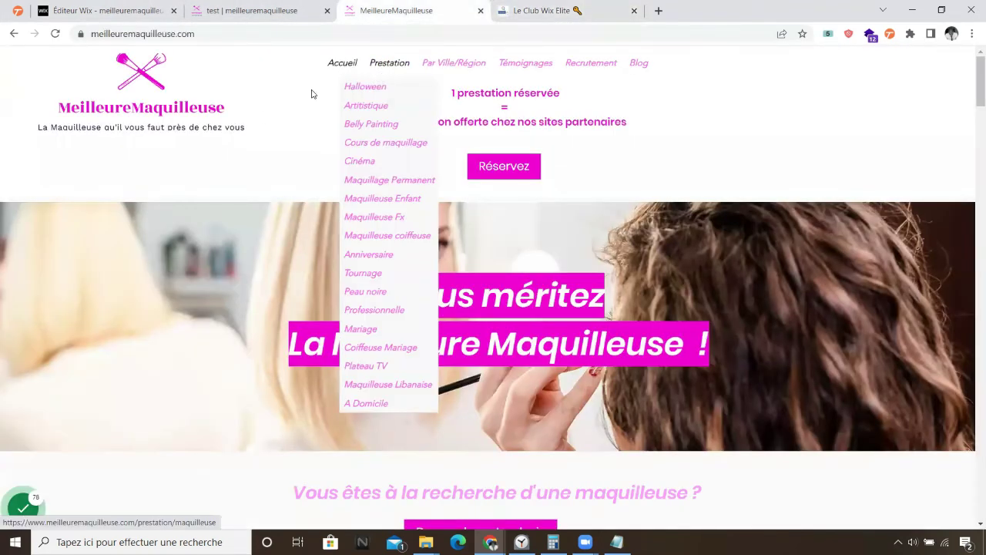
# Open meilleurphotographeparis.com in a new tab and examine the quote form popup that opens from the site
pyautogui.click(660, 11)
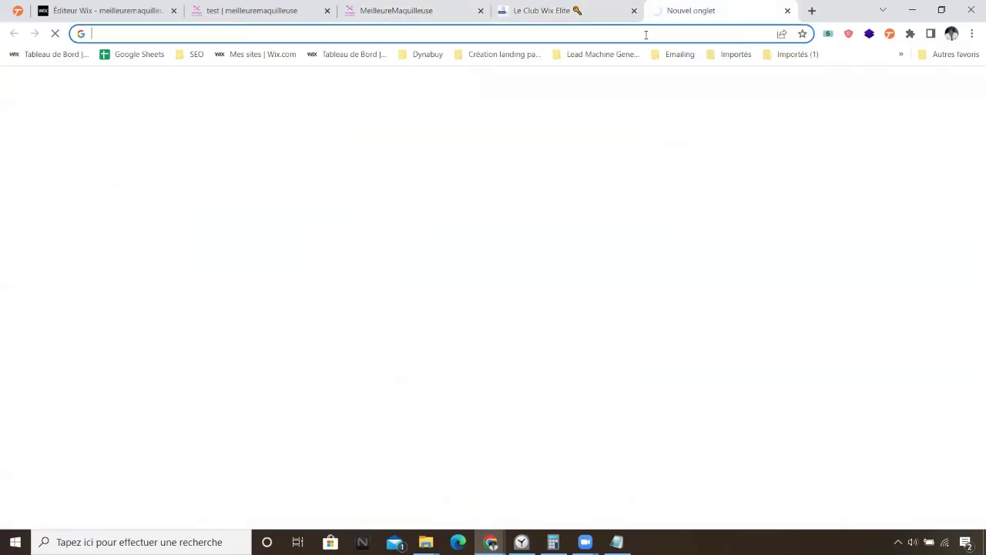
pyautogui.write('meilleurphotographeparis.com')
pyautogui.press('Return')
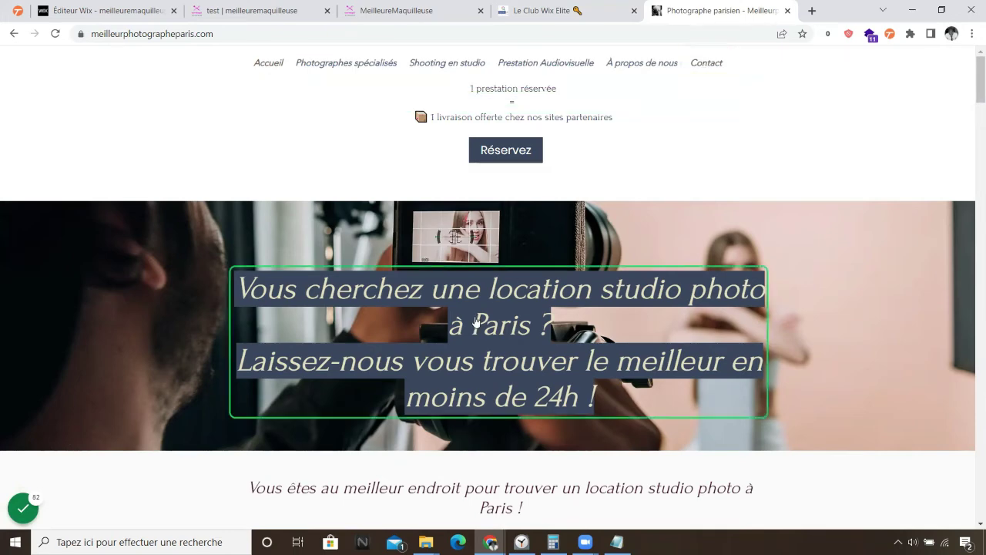
pyautogui.click(472, 324)
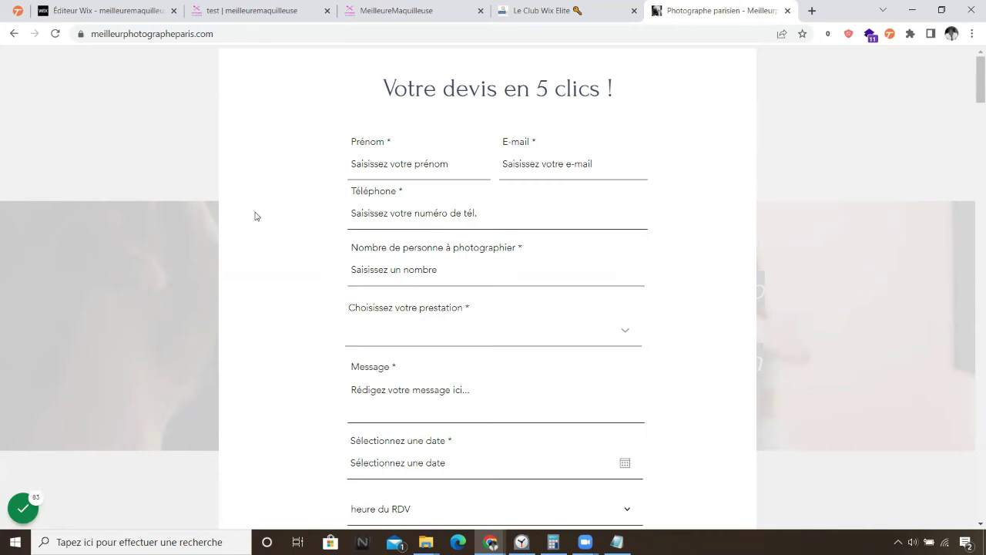
# Switch back to the Wix editor and open the site menu in the page management
pyautogui.click(149, 13)
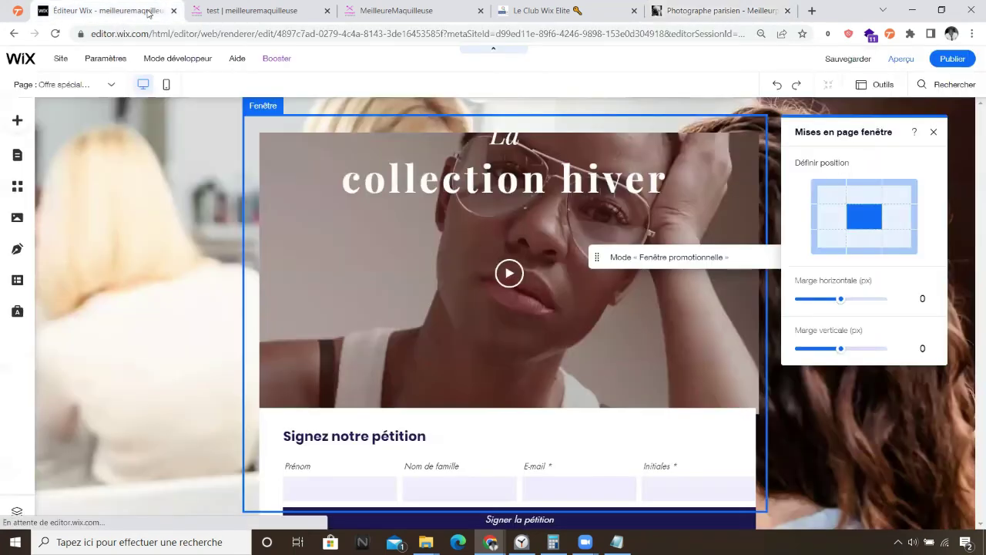
pyautogui.click(111, 85)
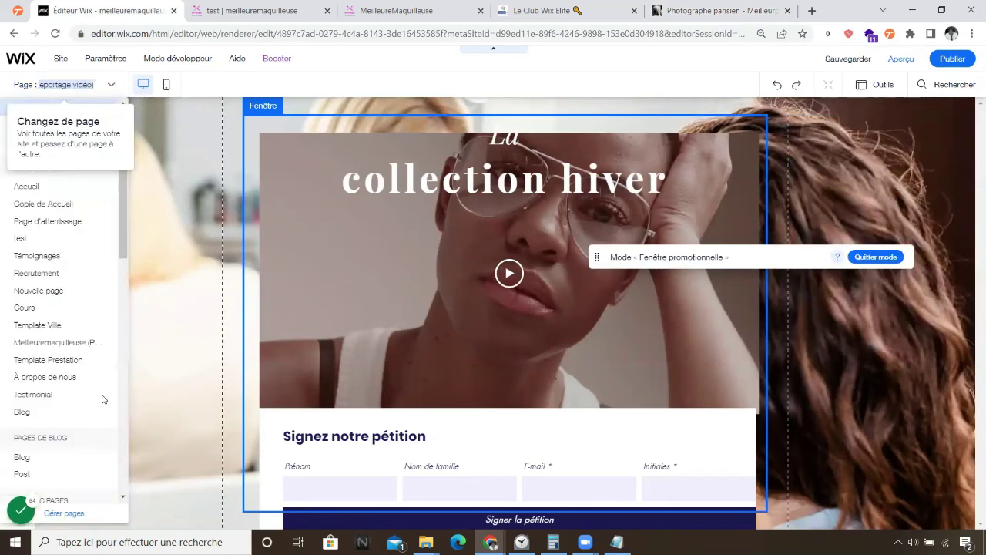
pyautogui.click(65, 516)
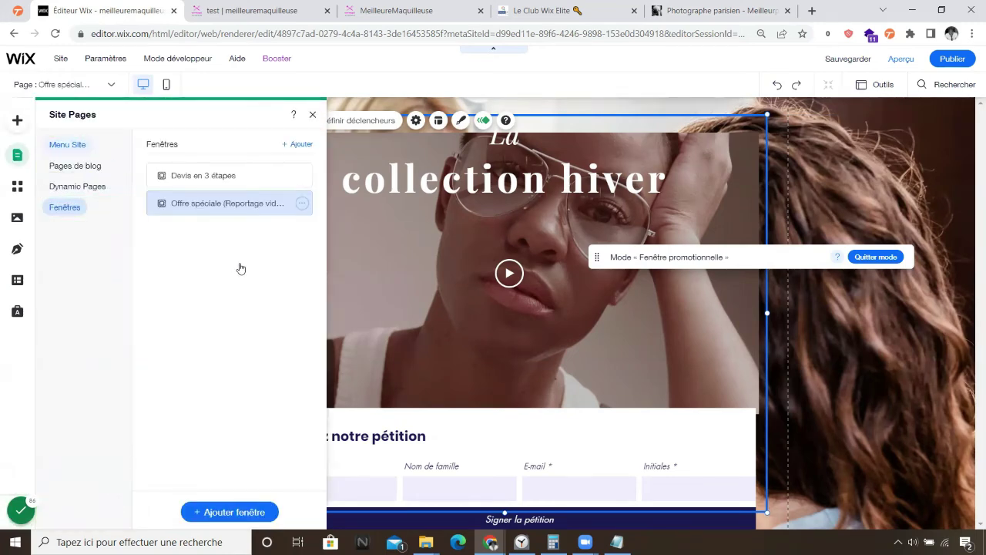
pyautogui.click(80, 149)
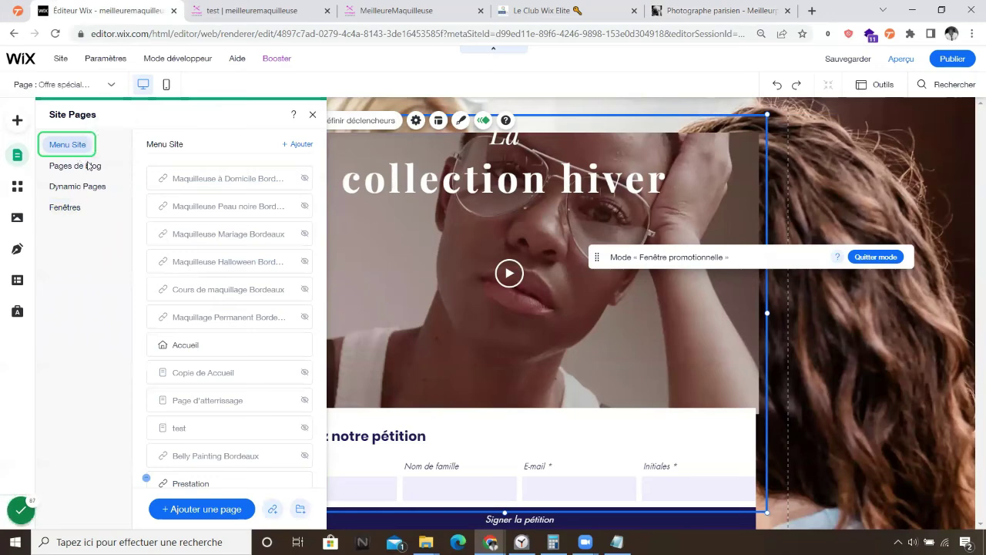
# Add a site menu link named Contact that opens the Devis en 3 étapes popup window
pyautogui.click(274, 509)
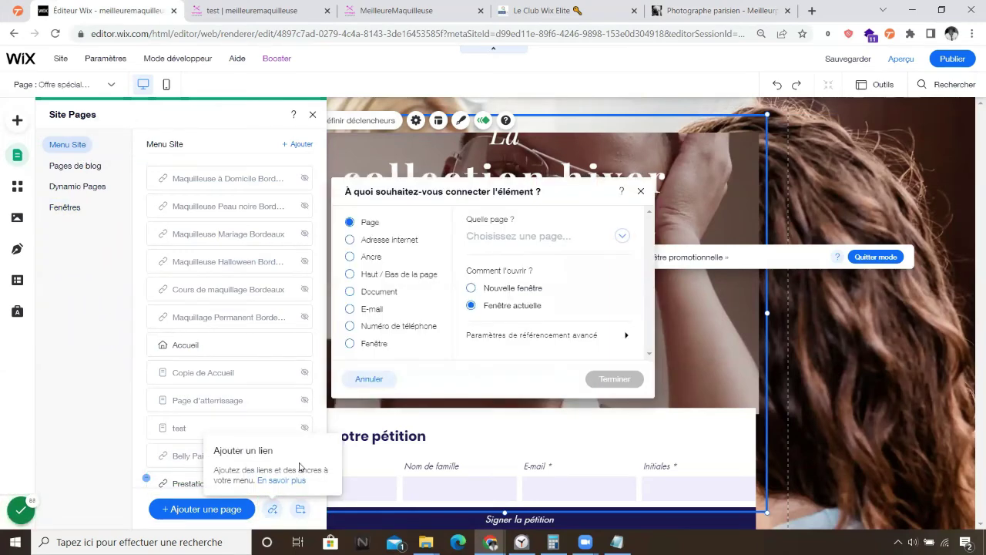
pyautogui.click(354, 345)
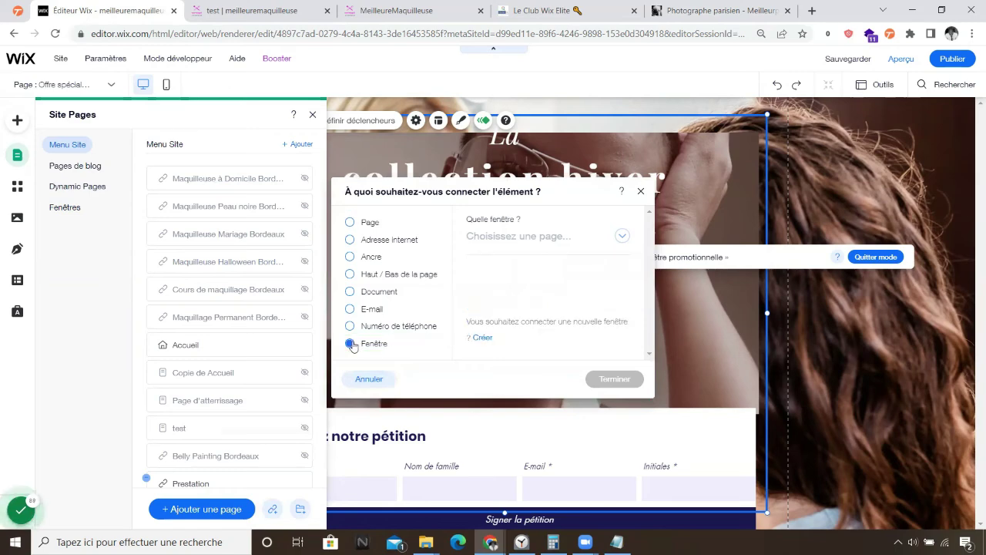
pyautogui.click(623, 236)
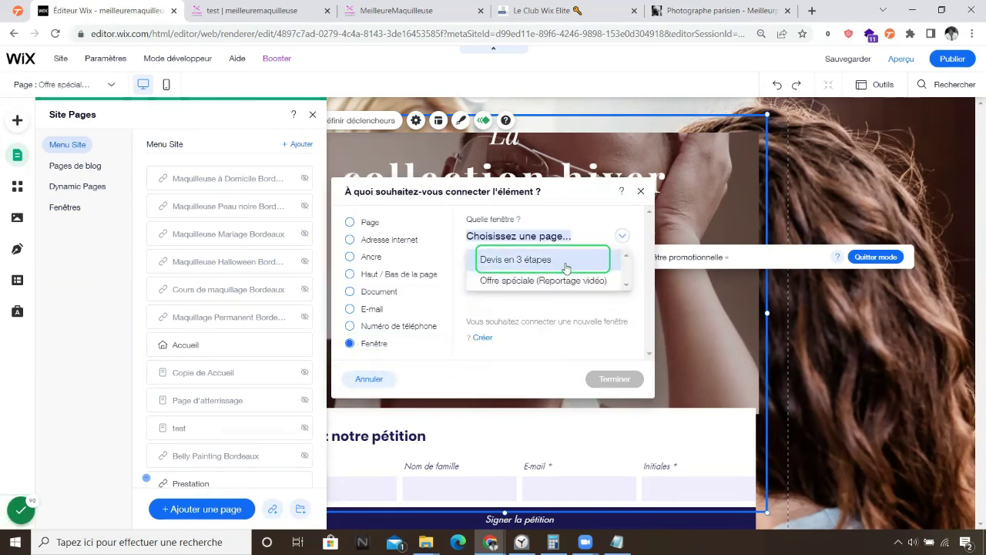
pyautogui.click(531, 260)
pyautogui.click(609, 384)
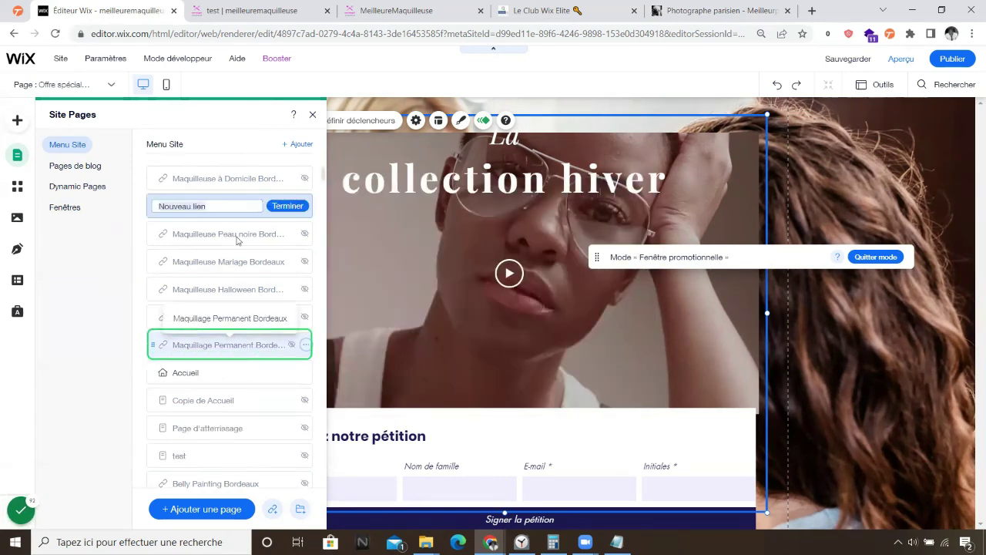
pyautogui.write('C')
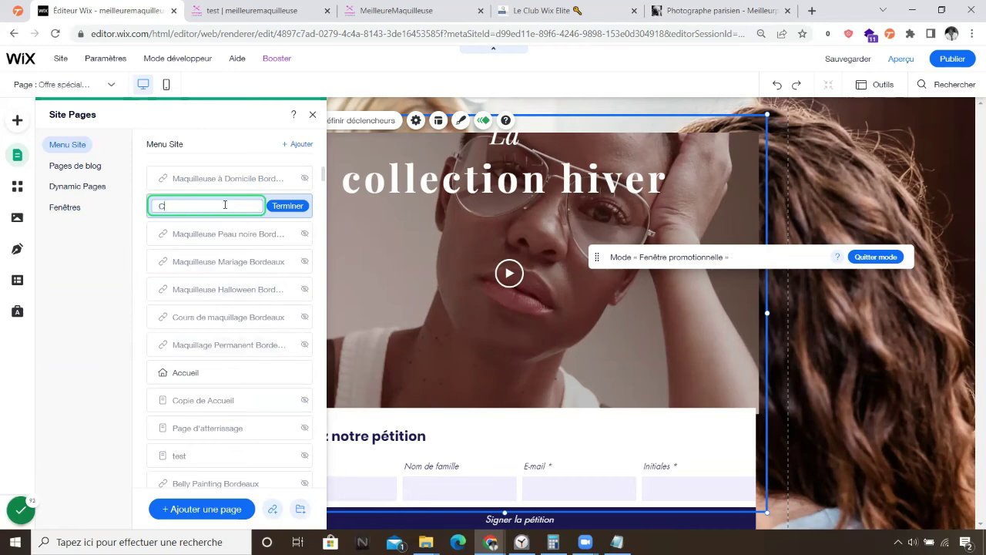
pyautogui.write('ontact')
pyautogui.click(284, 208)
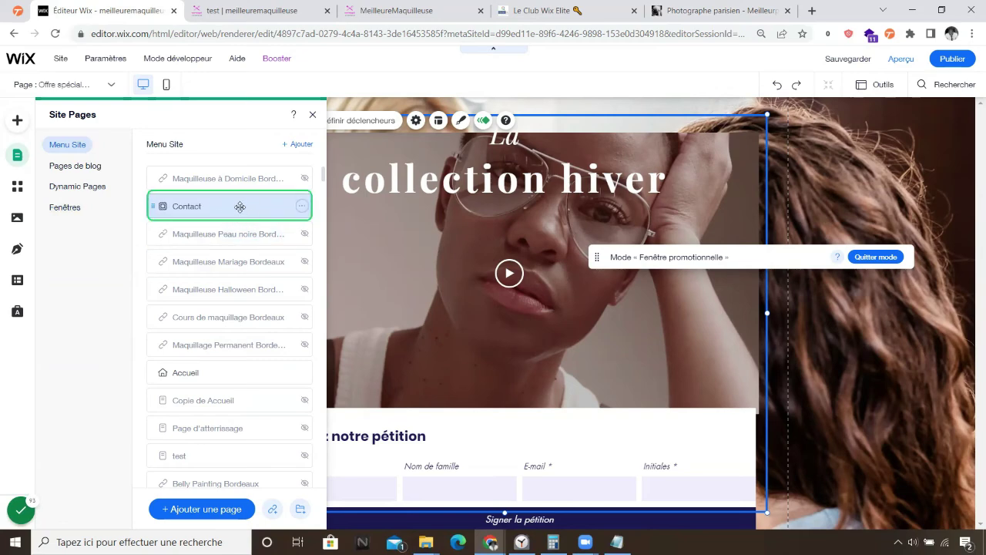
# Publish the site and close the publication confirmation
pyautogui.click(943, 60)
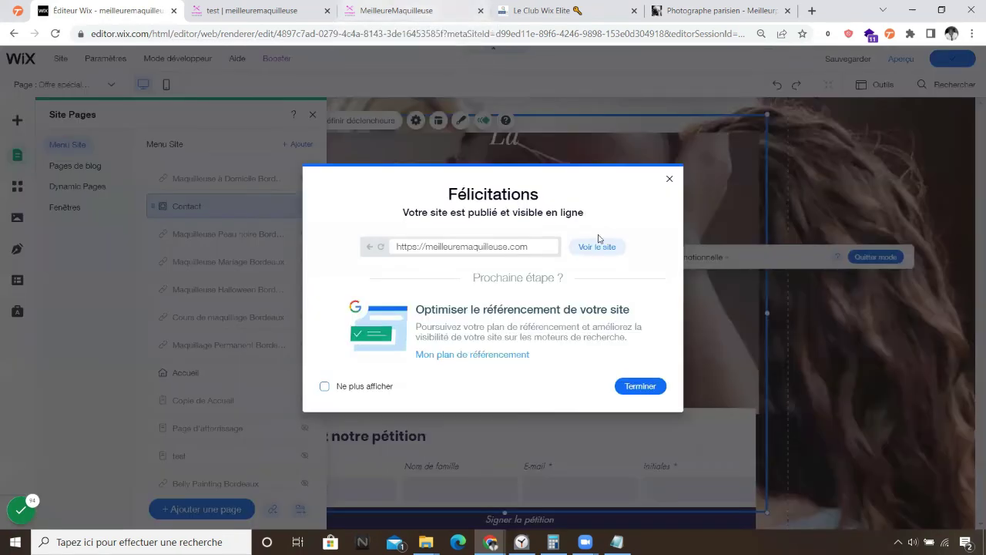
pyautogui.click(635, 389)
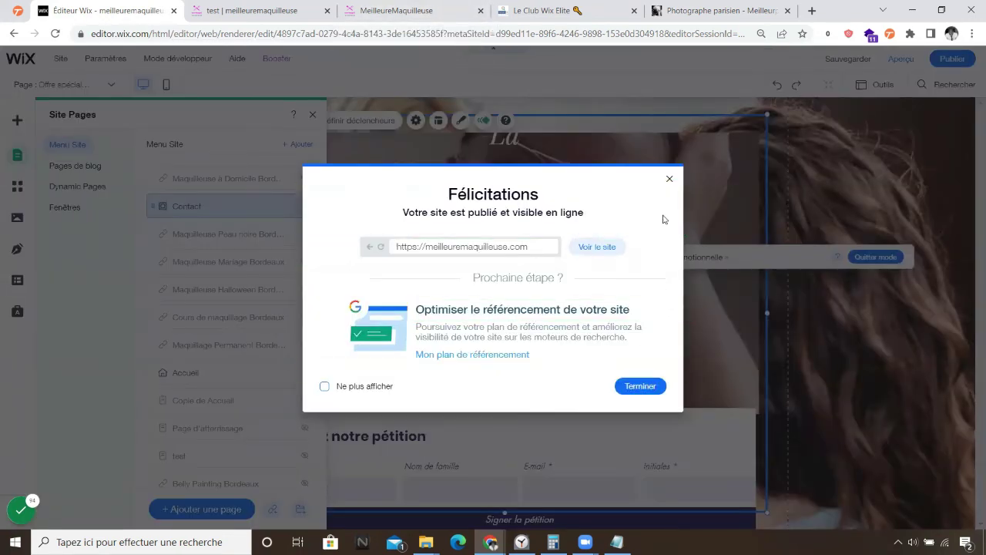
pyautogui.click(633, 385)
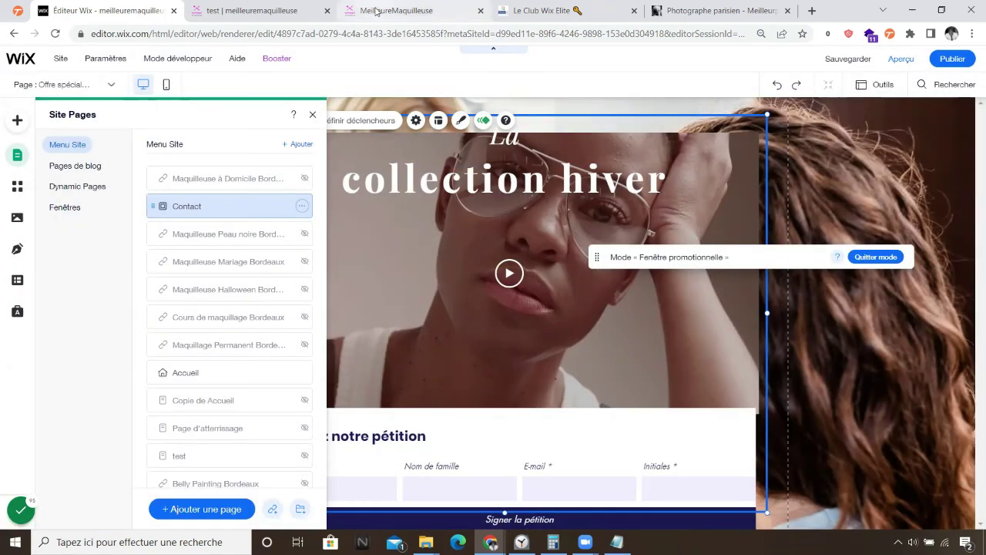
# Reload the live MeilleureMaquilleuse site and test the Contact link in its navigation menu
pyautogui.click(375, 11)
pyautogui.press('F5')
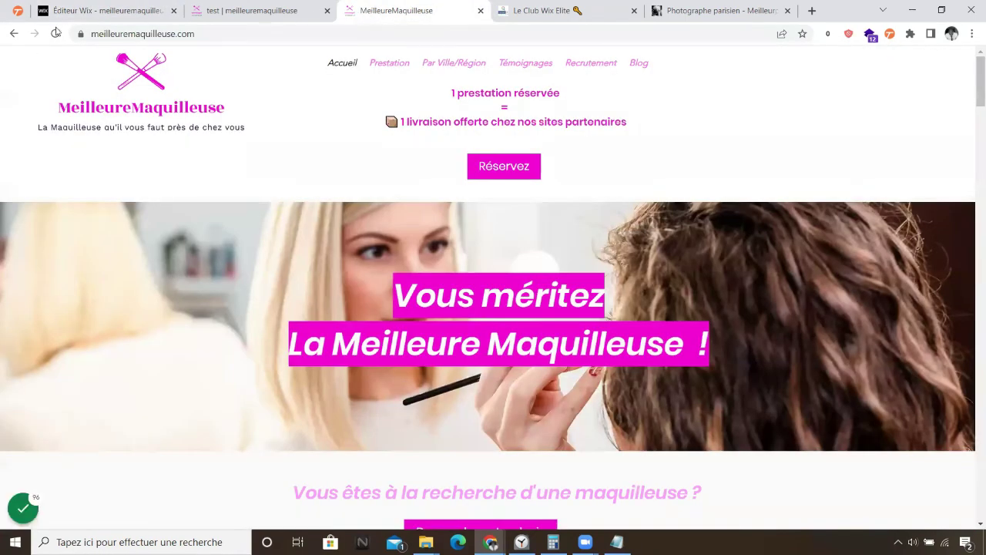
pyautogui.click(394, 127)
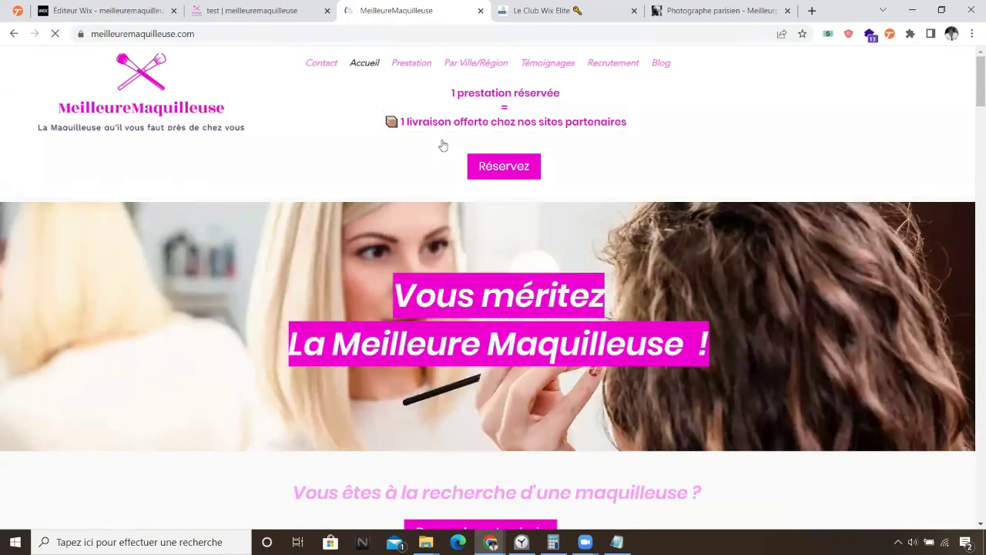
pyautogui.click(322, 64)
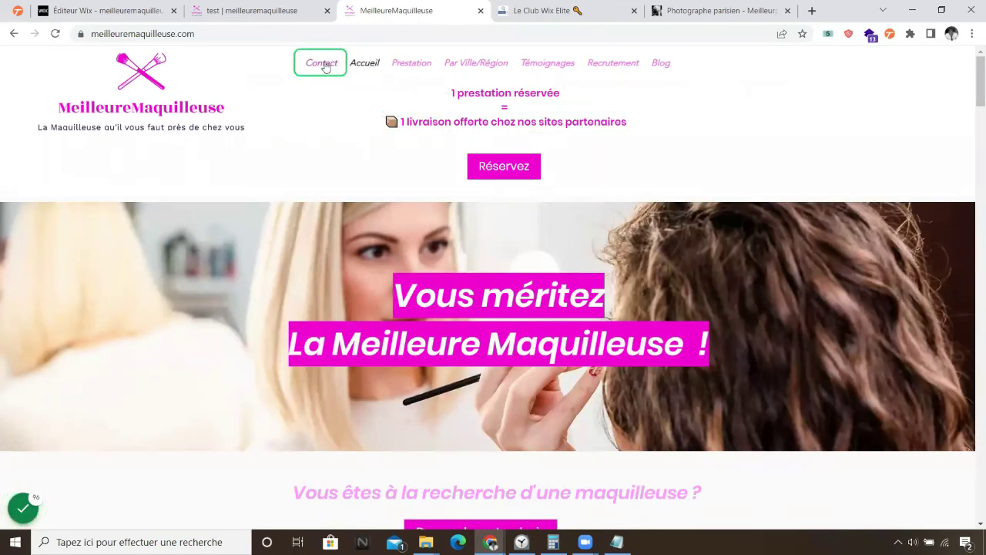